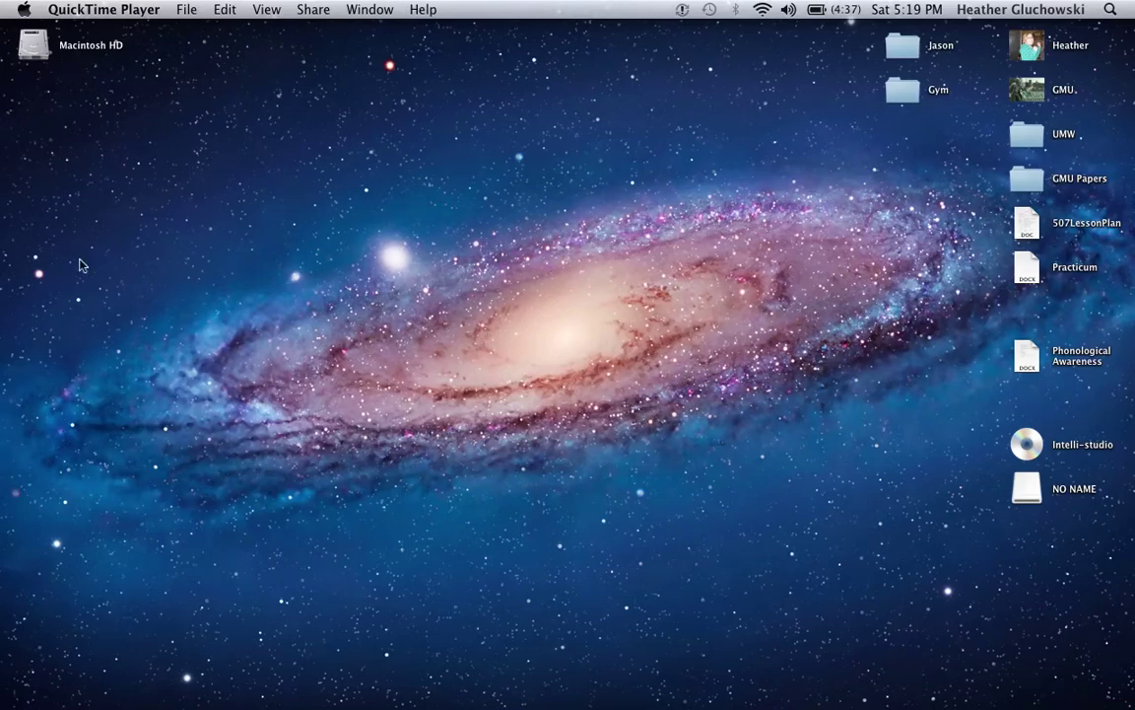
# Launch iMovie from the Dock, opening the empty New Project 1.
pyautogui.moveTo(3, 250)
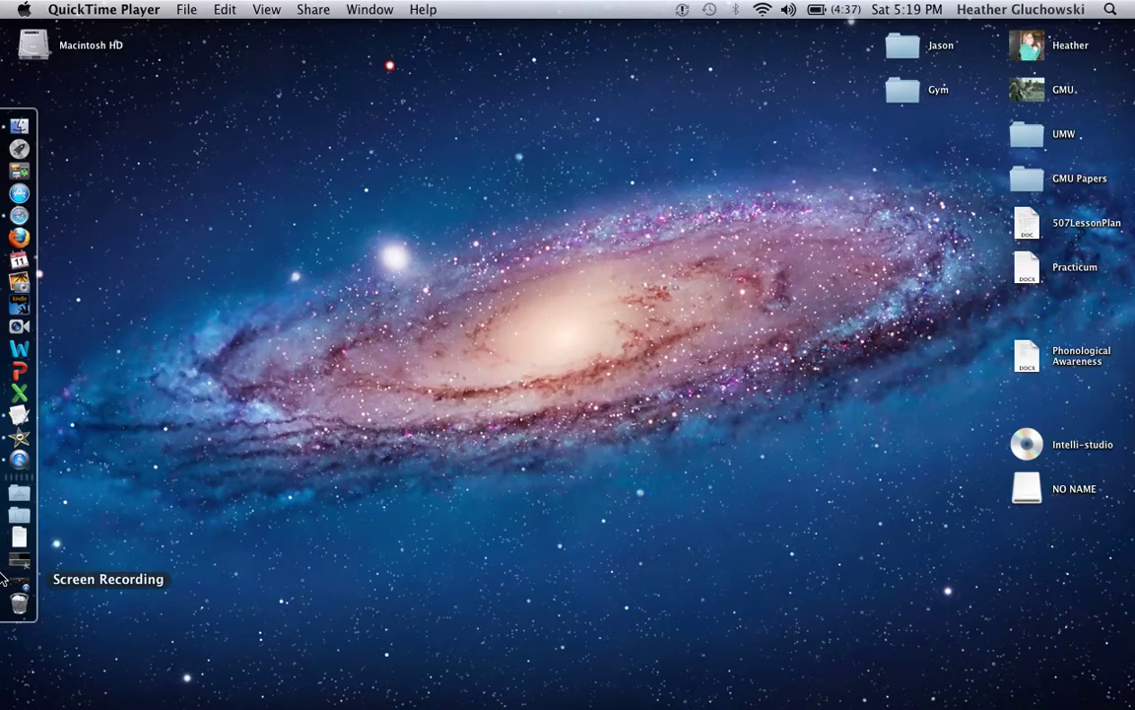
pyautogui.click(5, 537)
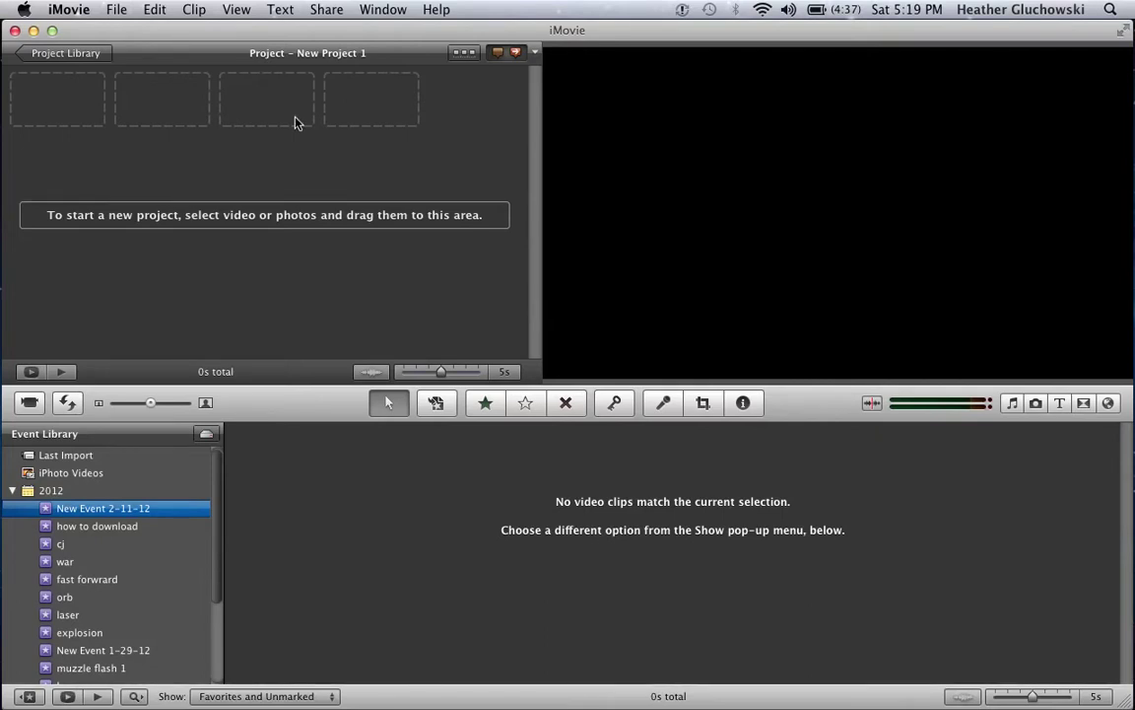
# Bring up the camcorder's clips and uncheck the 9:20, 9:29, 9:07 and 9:06 clips.
pyautogui.click(29, 403)
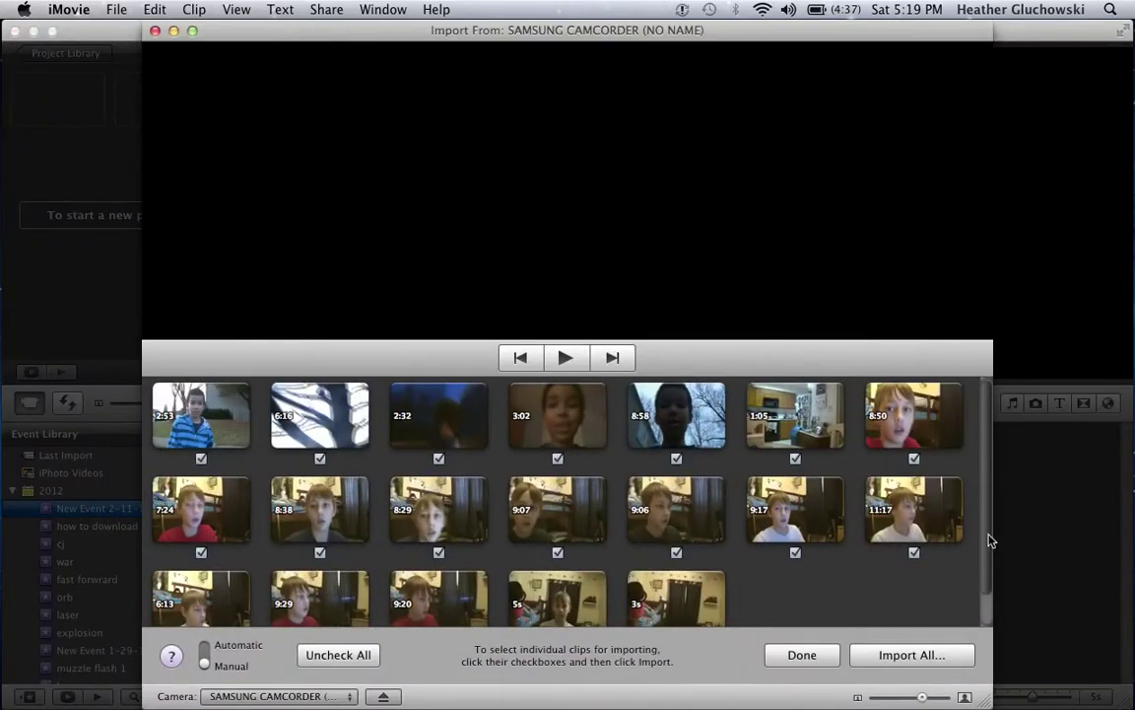
pyautogui.scroll(-2, 991, 540)
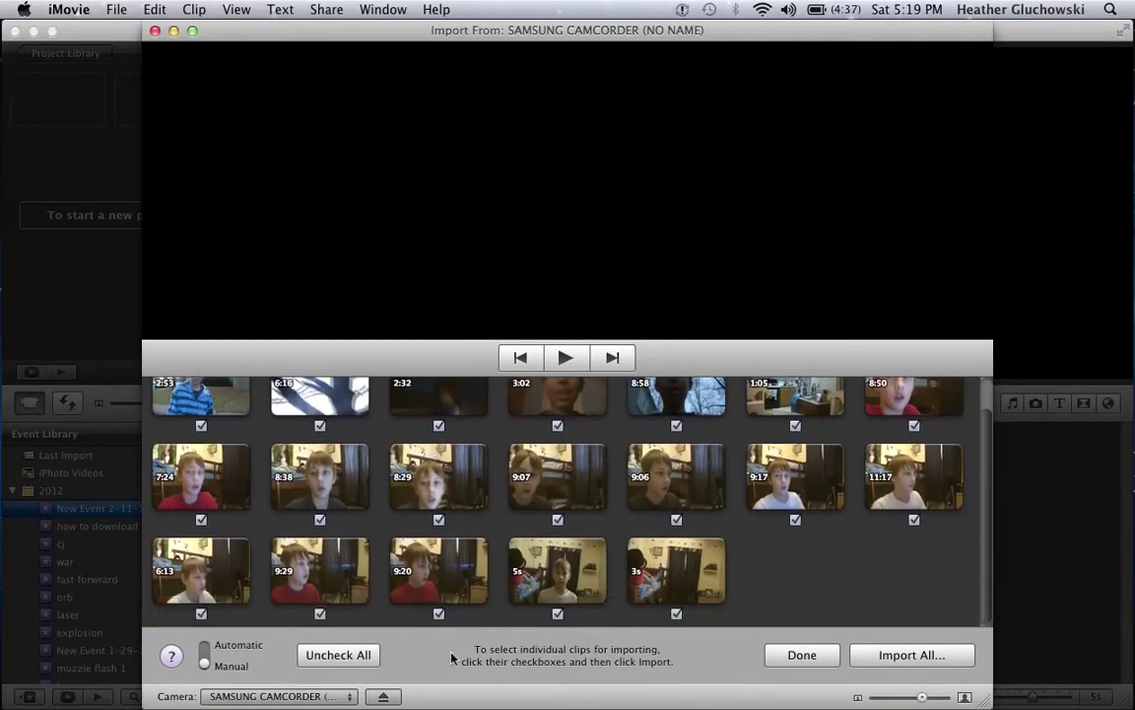
pyautogui.click(439, 614)
pyautogui.click(319, 614)
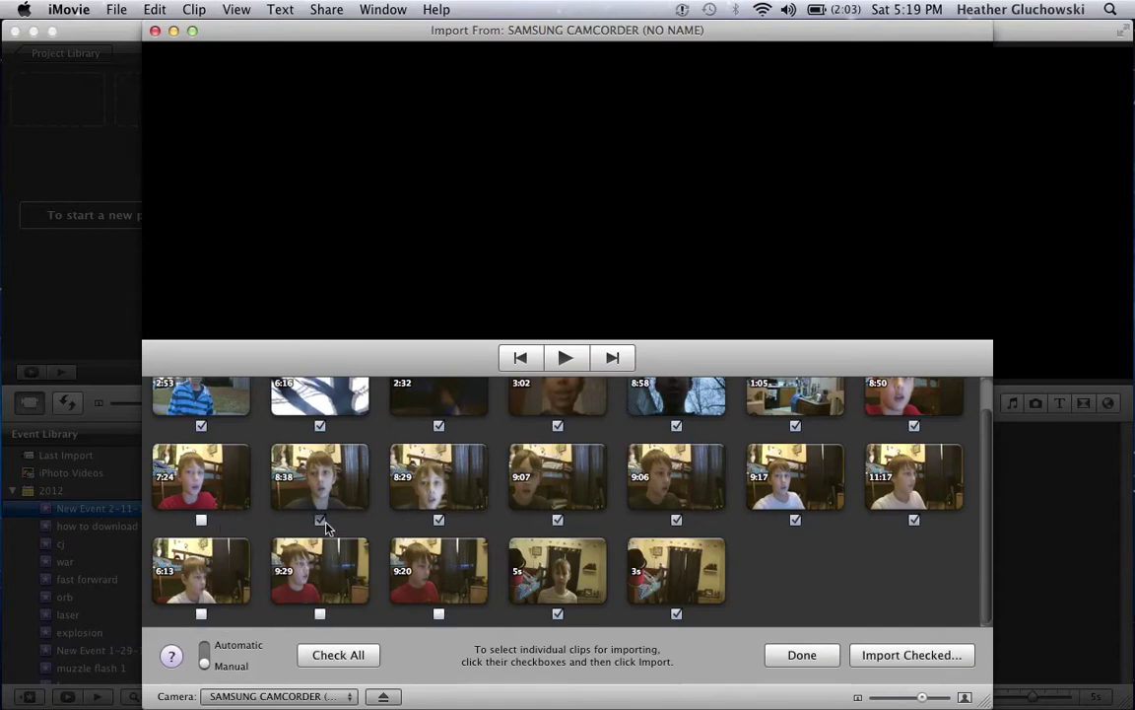
pyautogui.click(568, 521)
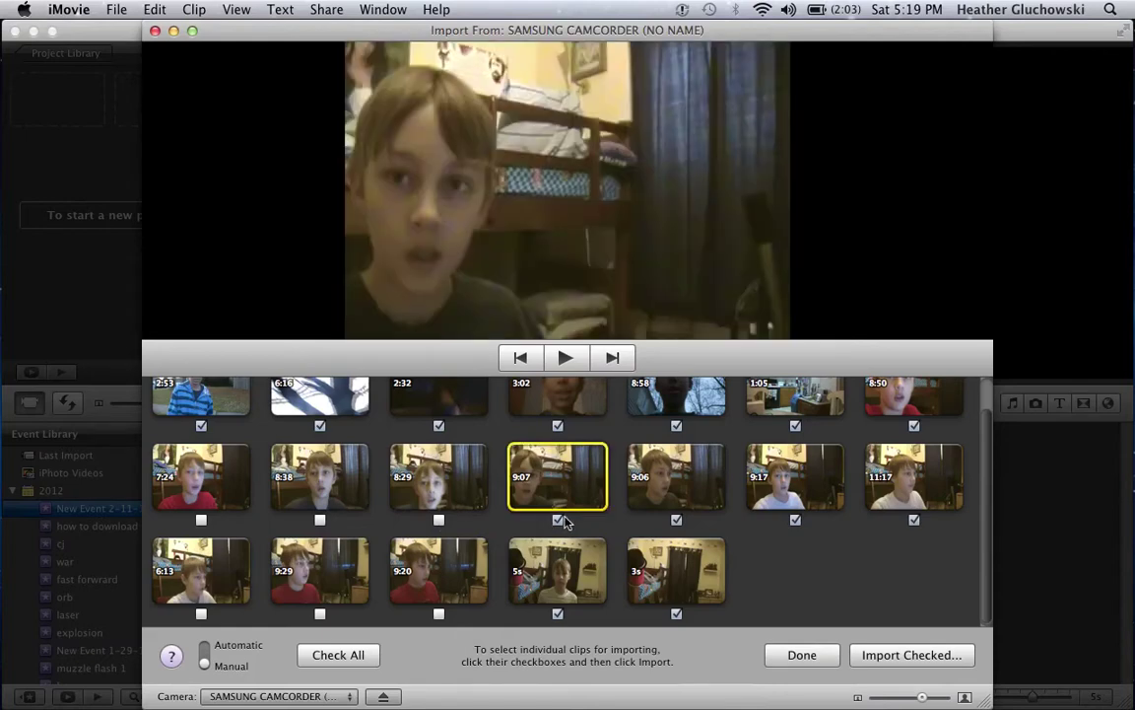
pyautogui.click(676, 519)
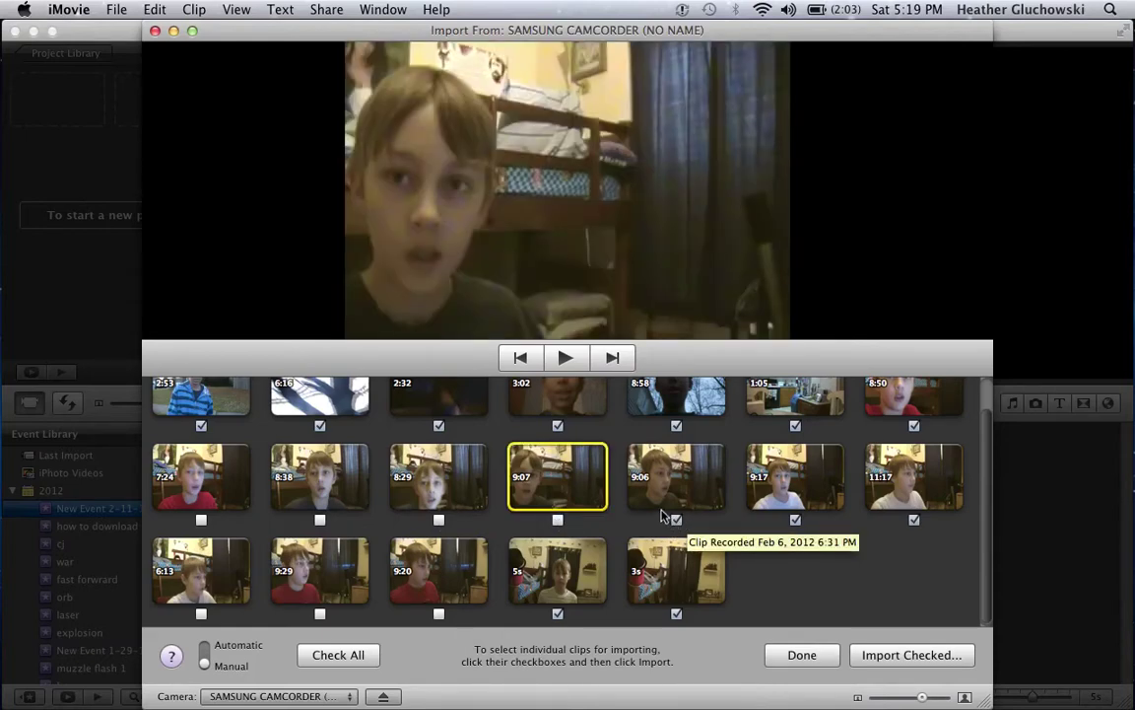
pyautogui.click(676, 519)
# Also uncheck the 8:58, 1:05, 3:02 and 2:32 clips.
pyautogui.scroll(1, 682, 445)
pyautogui.click(679, 437)
pyautogui.click(677, 459)
pyautogui.click(796, 459)
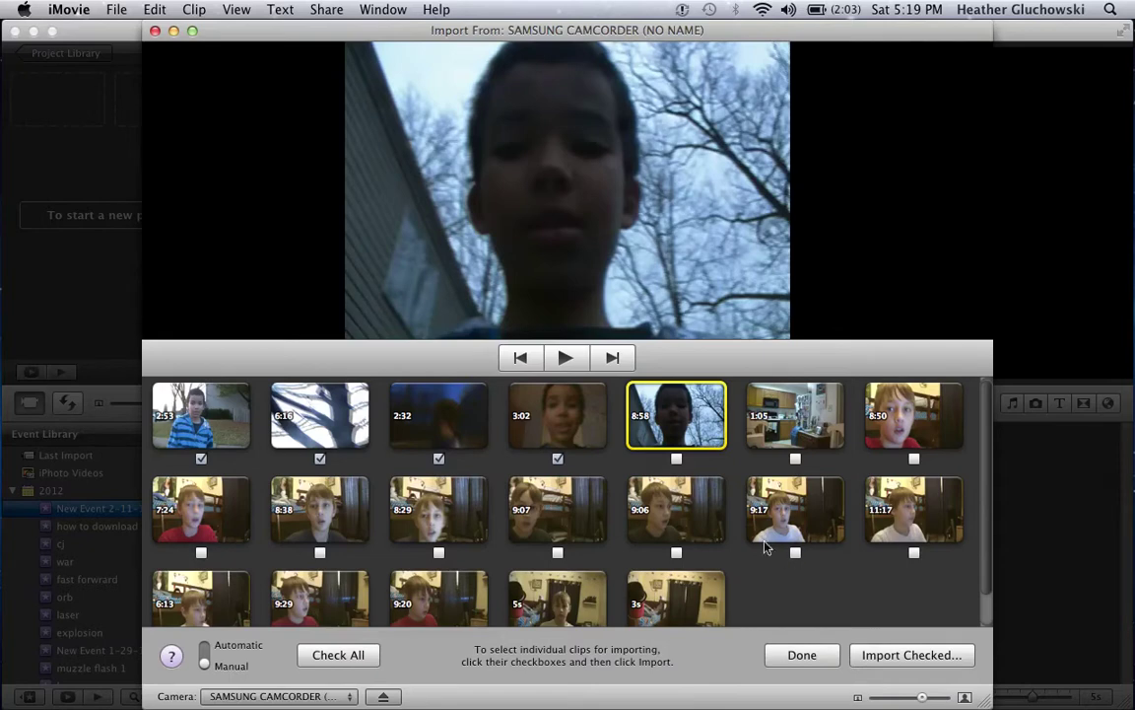
pyautogui.click(557, 458)
pyautogui.click(438, 458)
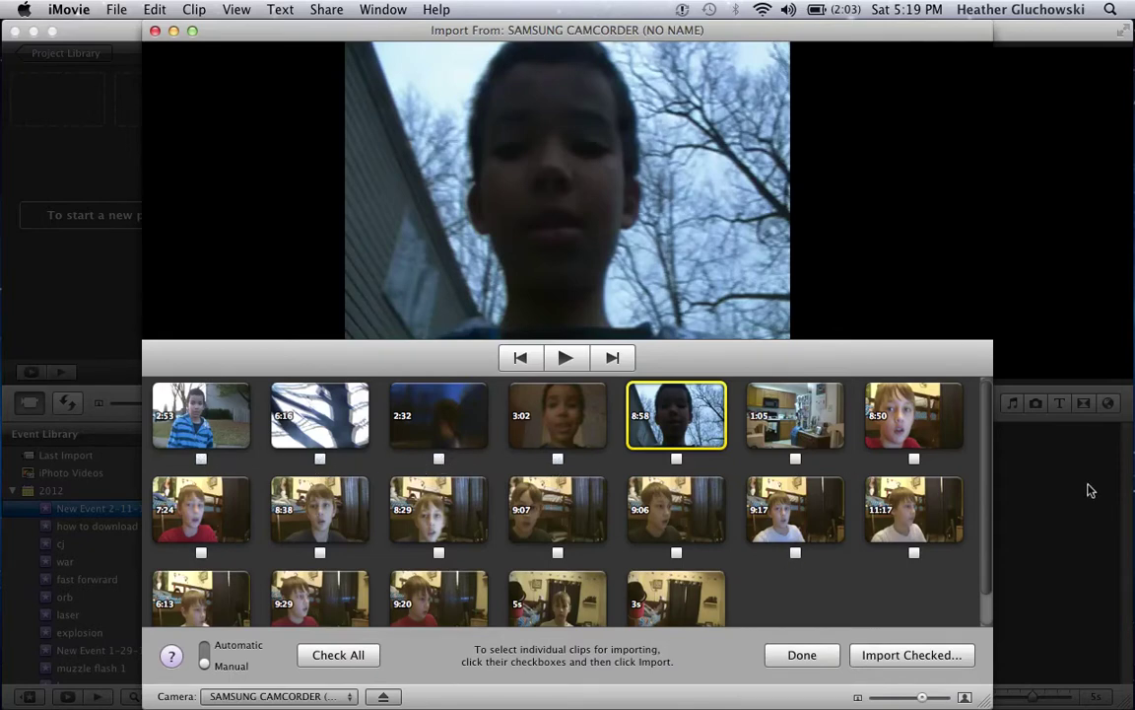
pyautogui.moveTo(987, 505); pyautogui.dragTo(985, 670)
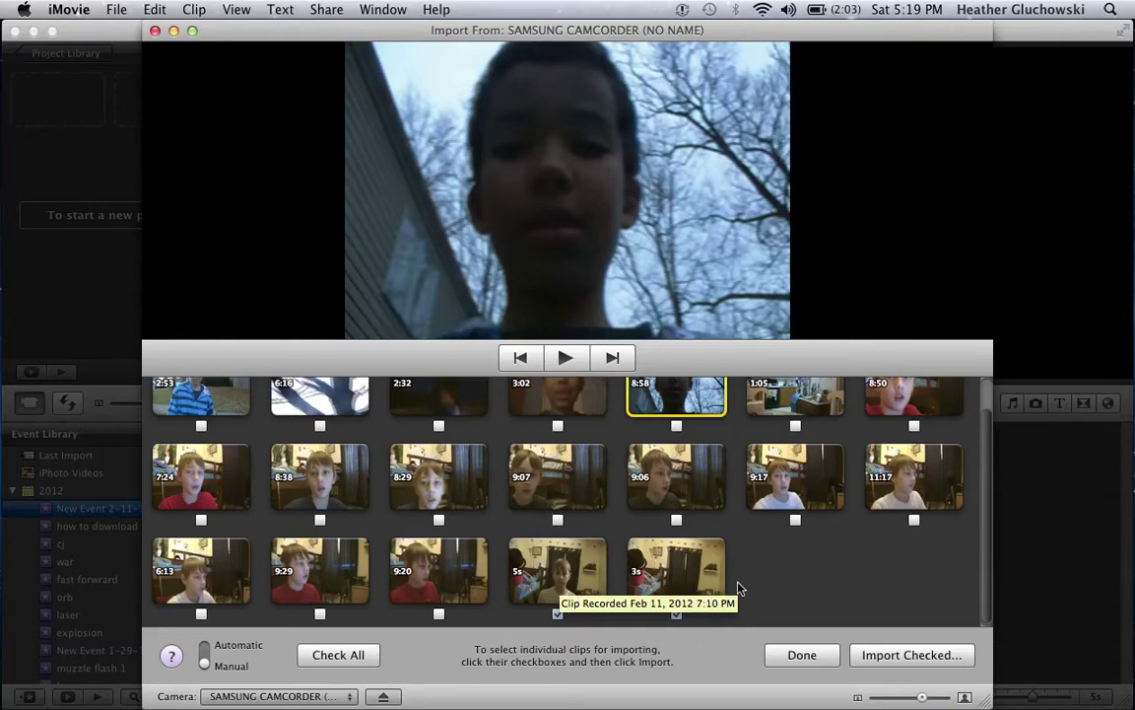
# Preview the checked 5s and 3s clips and bring up the import options.
pyautogui.click(541, 588)
pyautogui.click(706, 569)
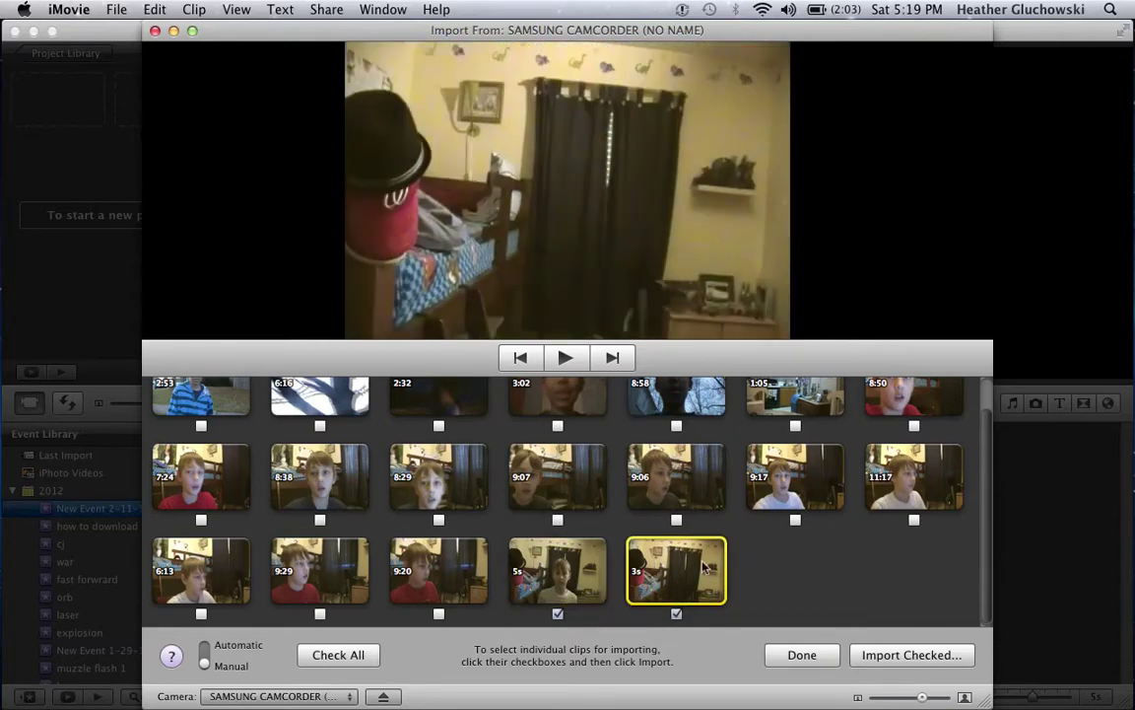
pyautogui.click(558, 572)
pyautogui.click(650, 564)
pyautogui.click(558, 570)
pyautogui.click(670, 569)
pyautogui.click(481, 564)
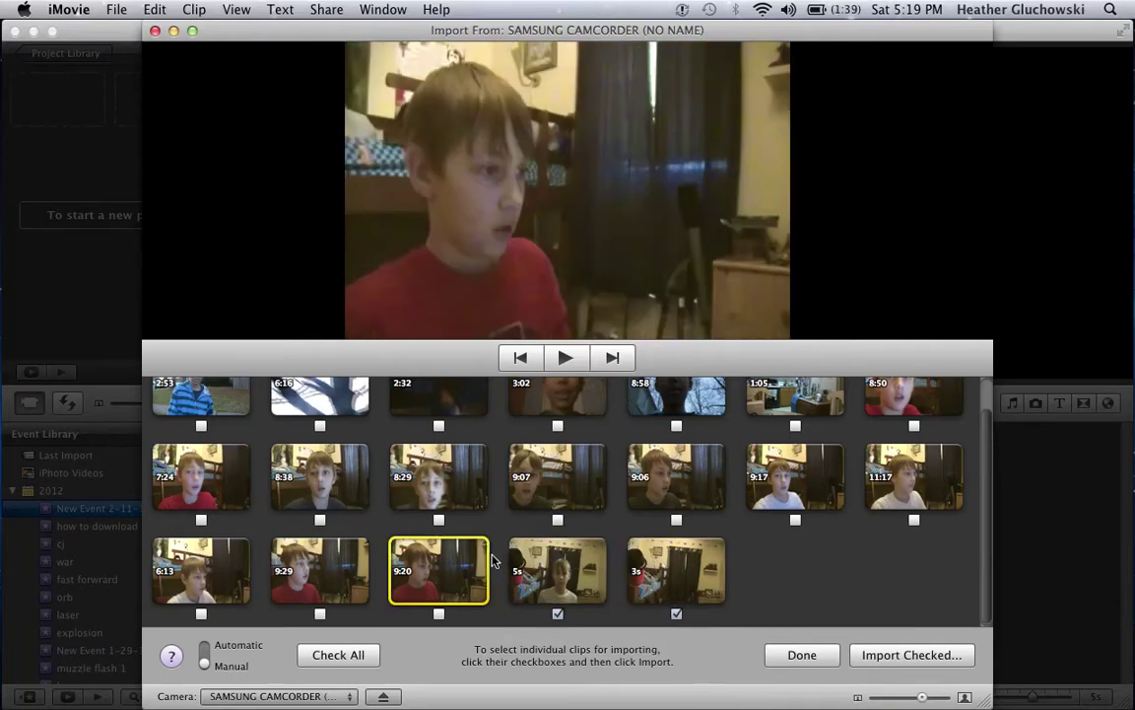
pyautogui.click(555, 561)
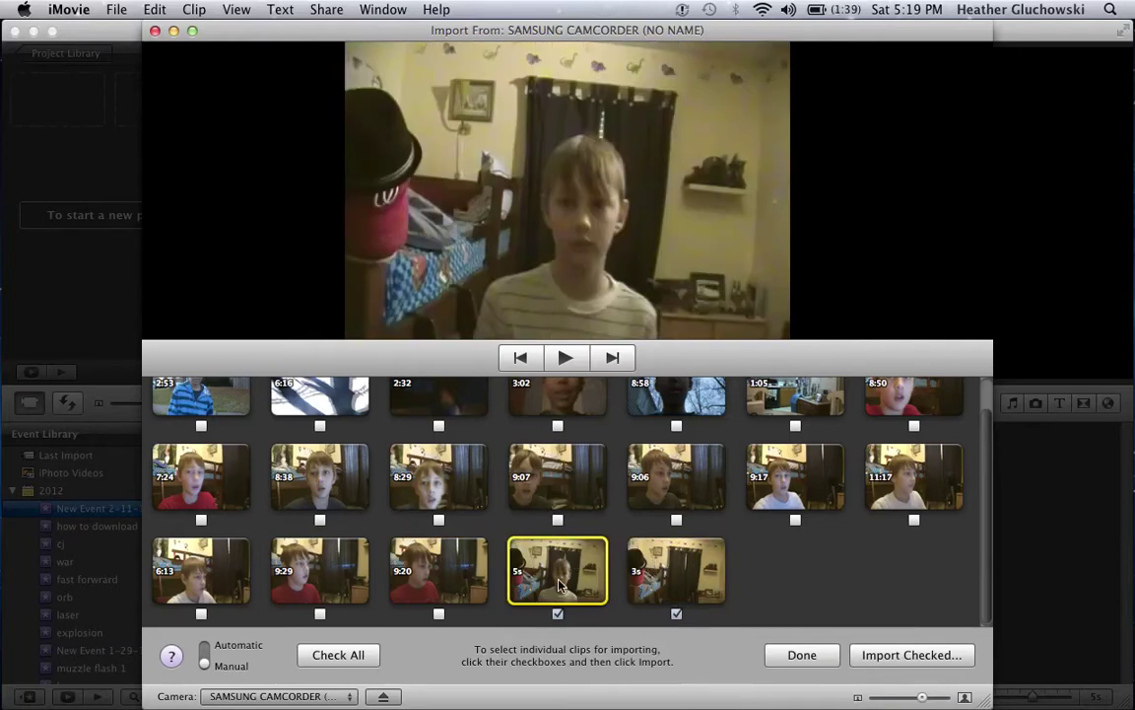
pyautogui.click(659, 560)
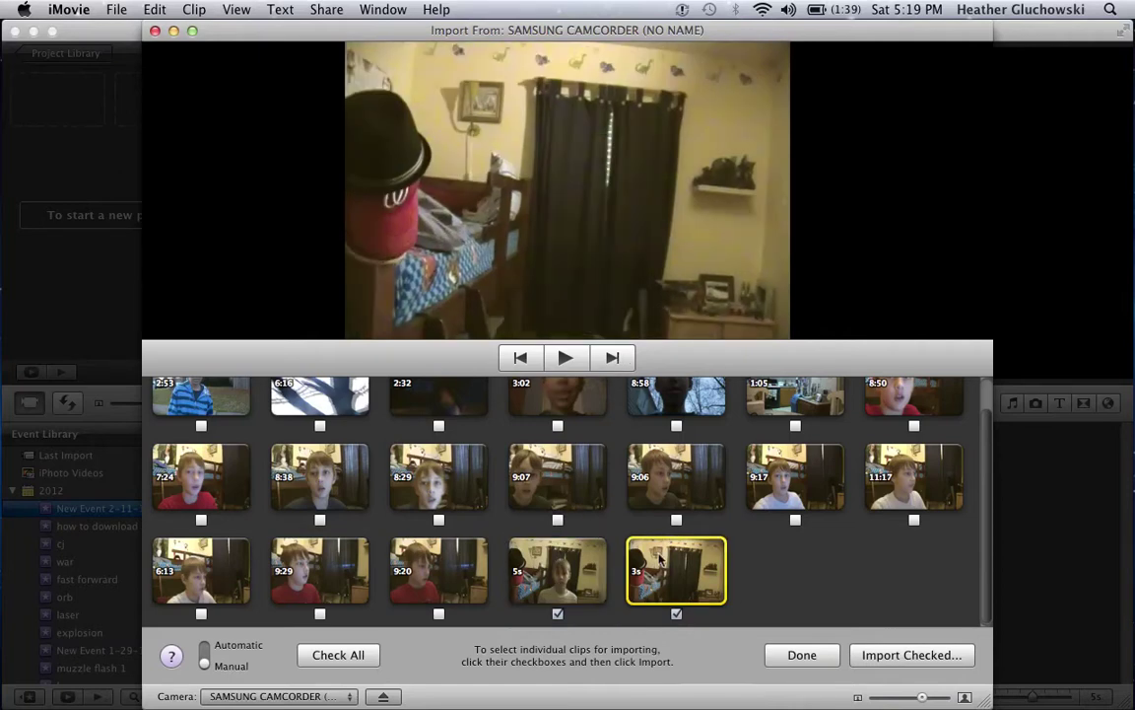
pyautogui.click(931, 660)
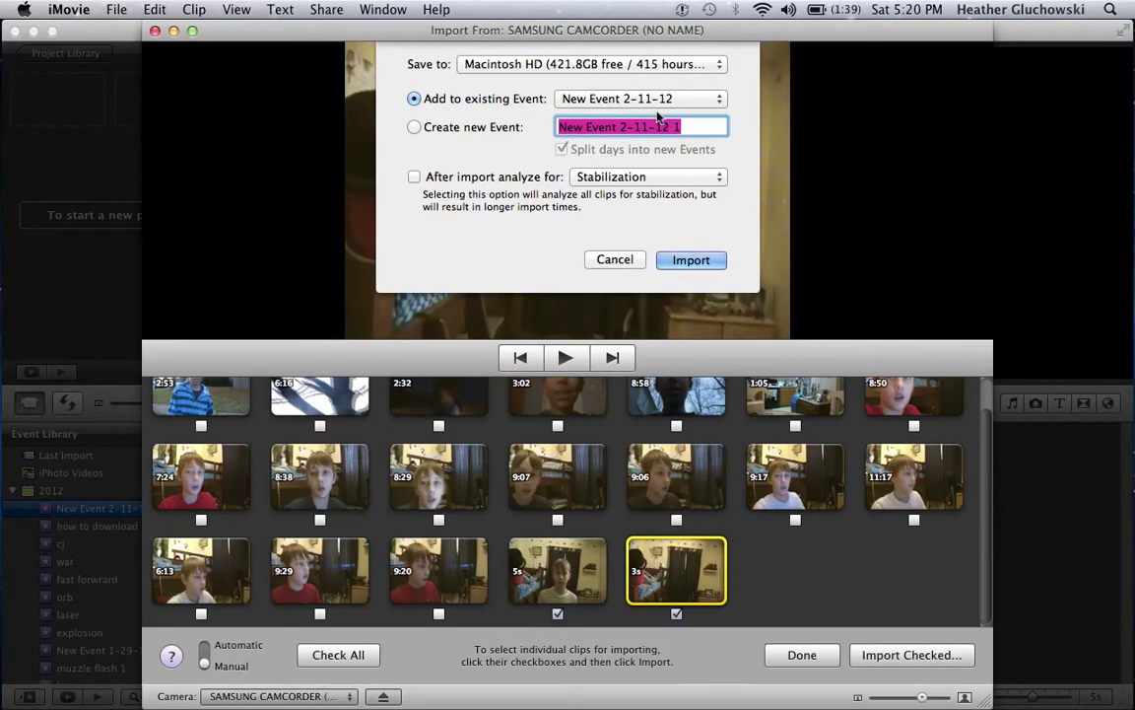
# Import the checked clips into the existing New Event 2-11-12 and close the import window.
pyautogui.click(685, 260)
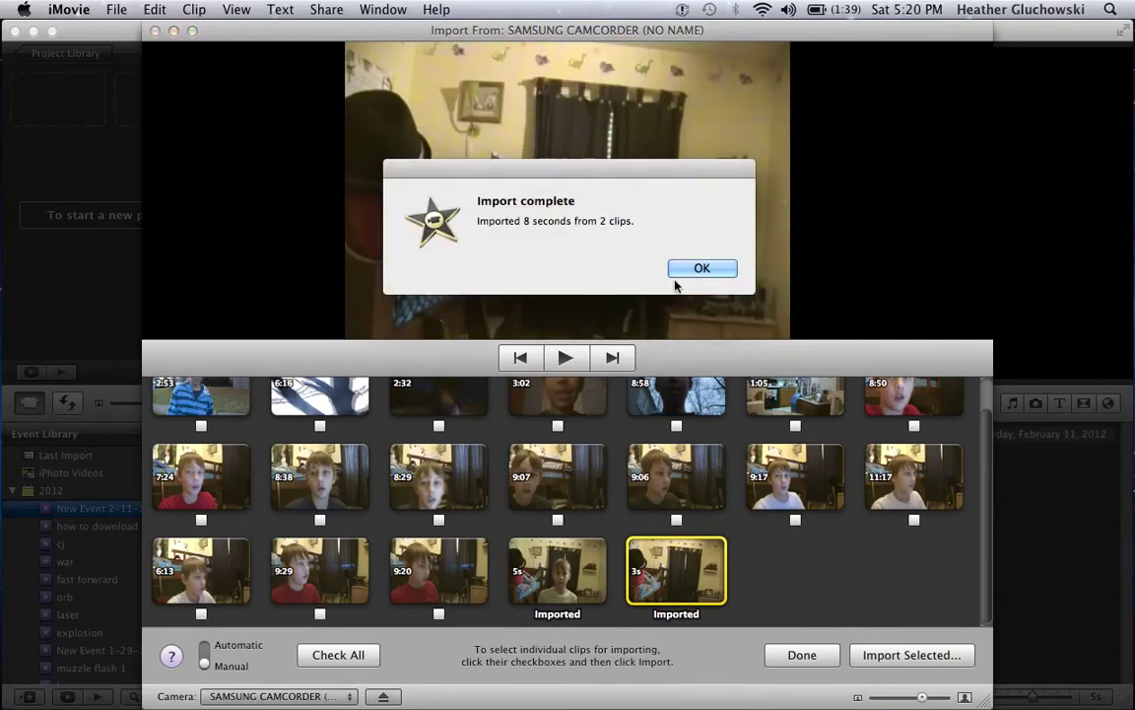
pyautogui.click(697, 269)
pyautogui.click(153, 32)
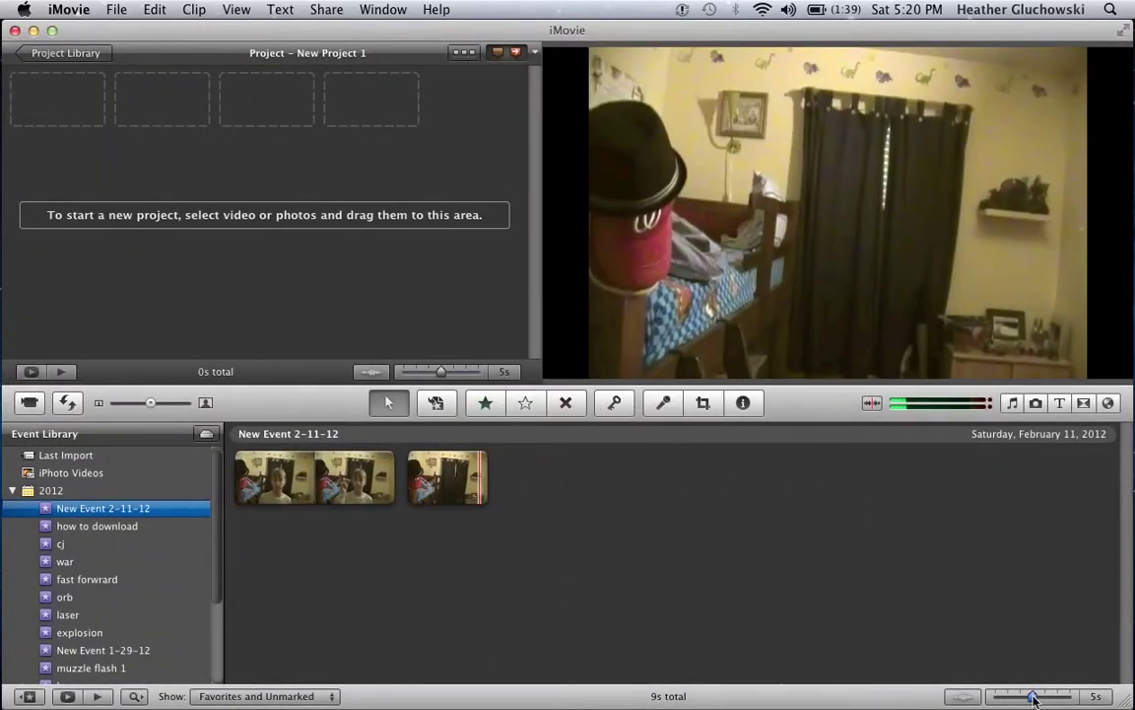
# Add the first 3.7s of the first event clip to the project.
pyautogui.moveTo(1033, 699); pyautogui.dragTo(1127, 701)
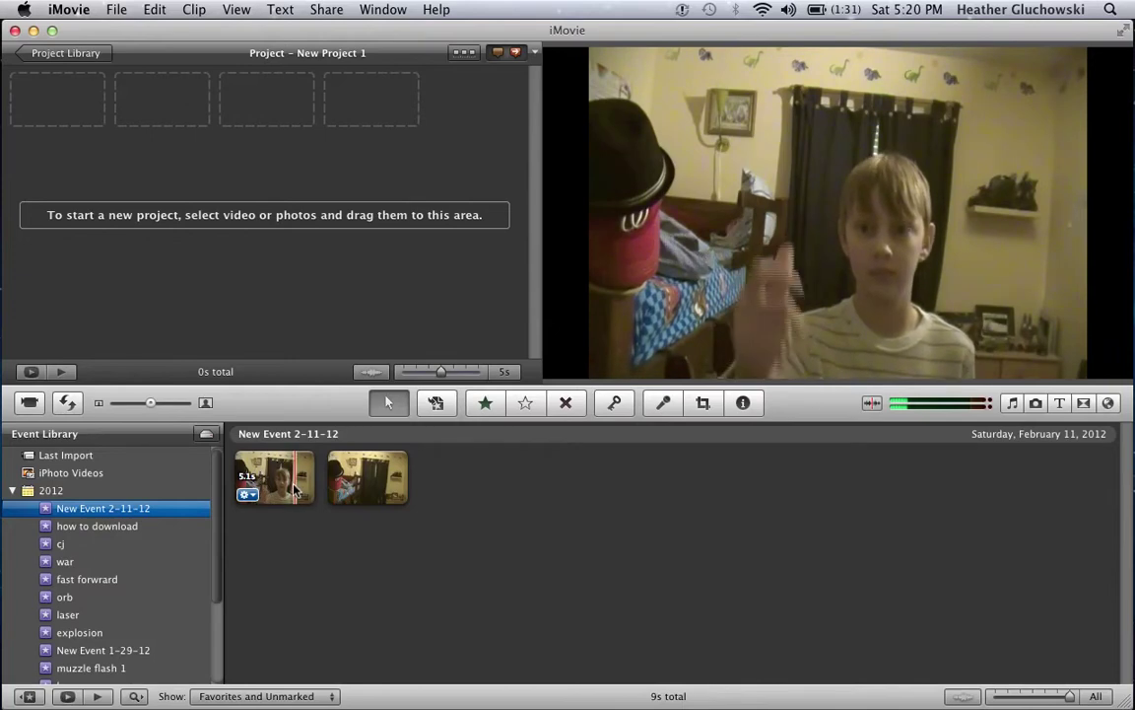
pyautogui.click(294, 490)
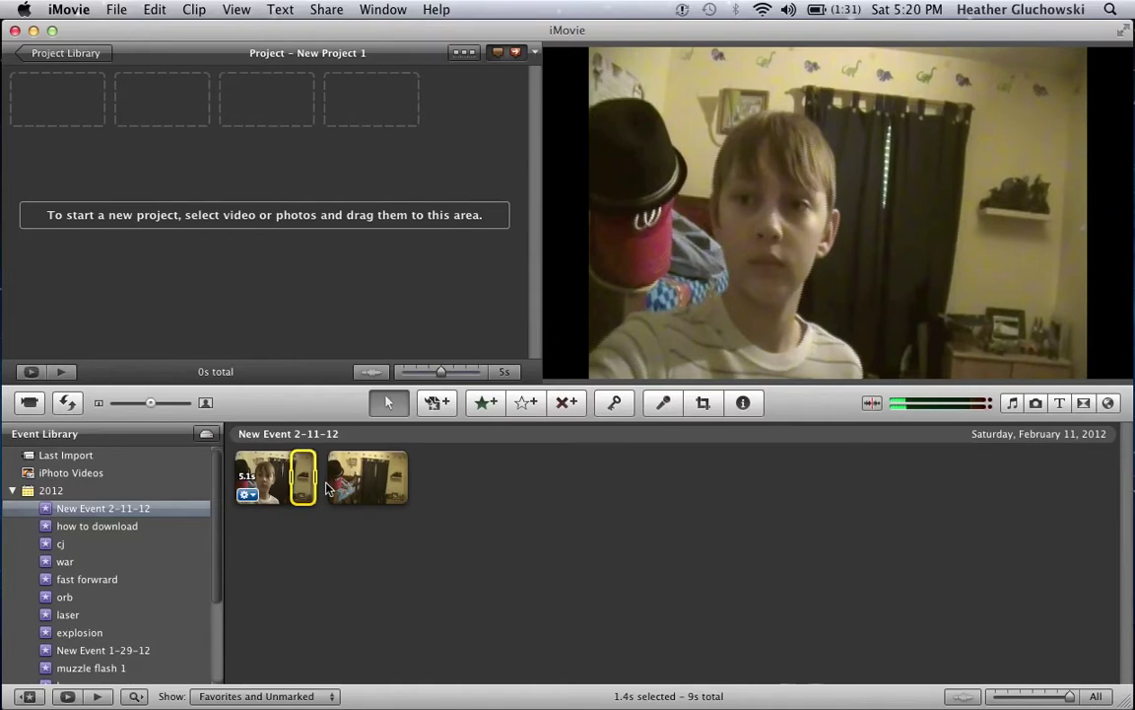
pyautogui.click(305, 536)
pyautogui.click(239, 478)
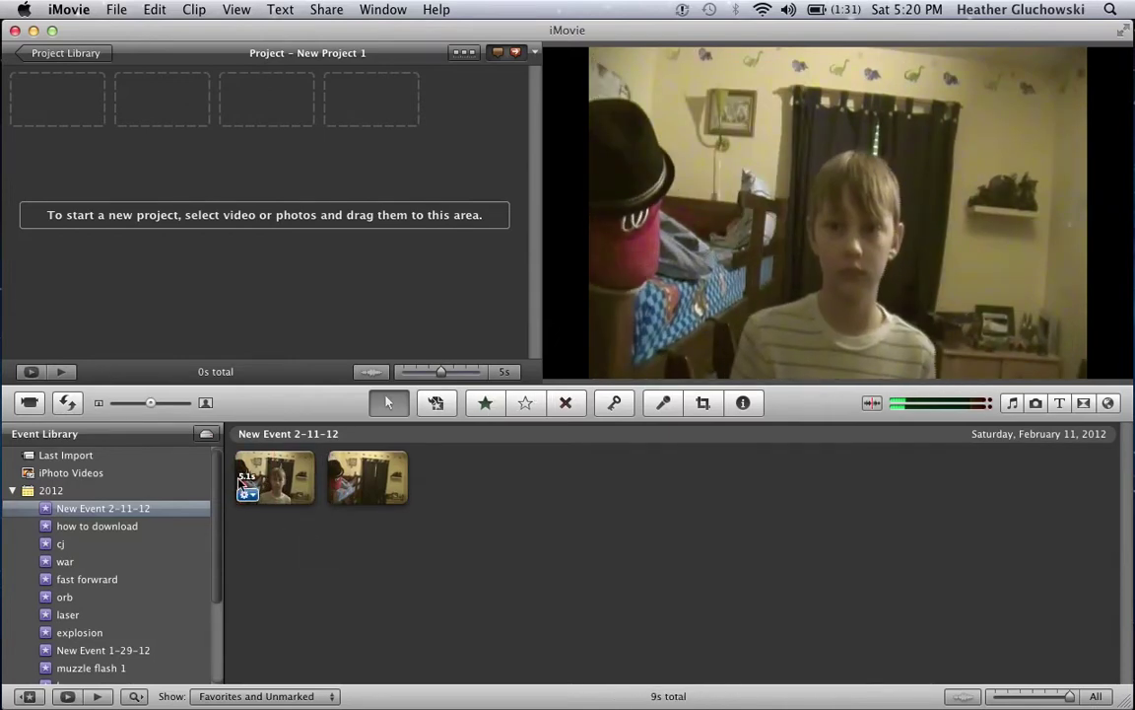
pyautogui.moveTo(261, 488); pyautogui.dragTo(281, 133)
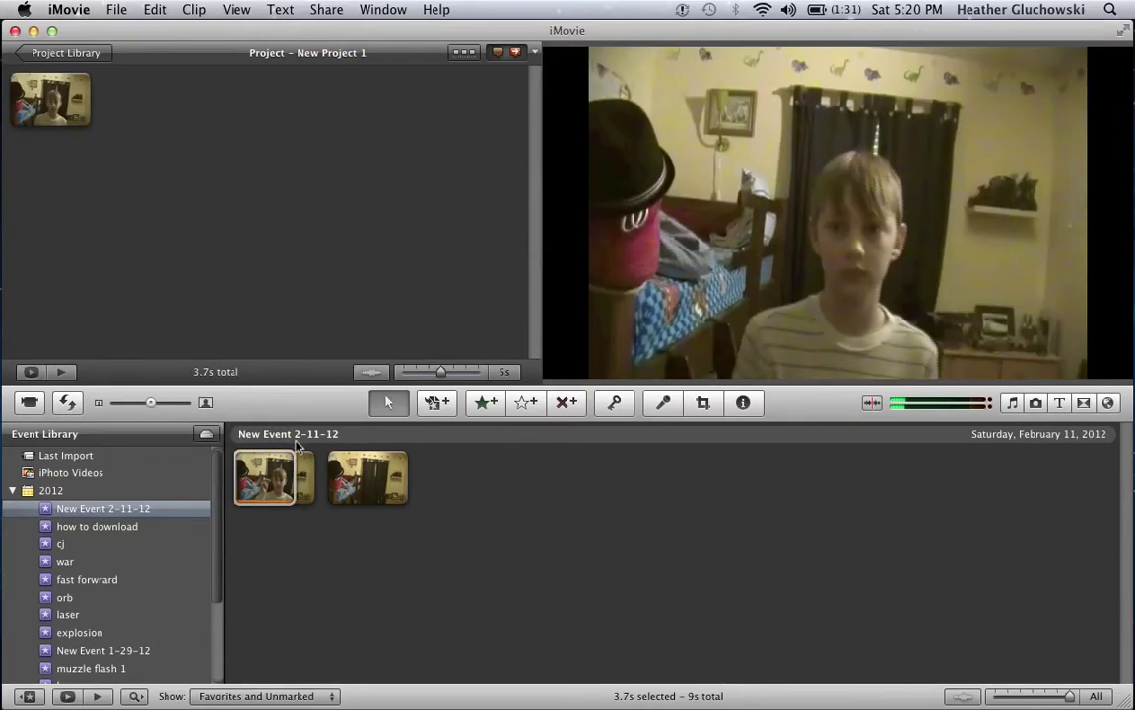
# Append the whole 3.9s second clip after it, bringing the project to 7.6s.
pyautogui.click(322, 483)
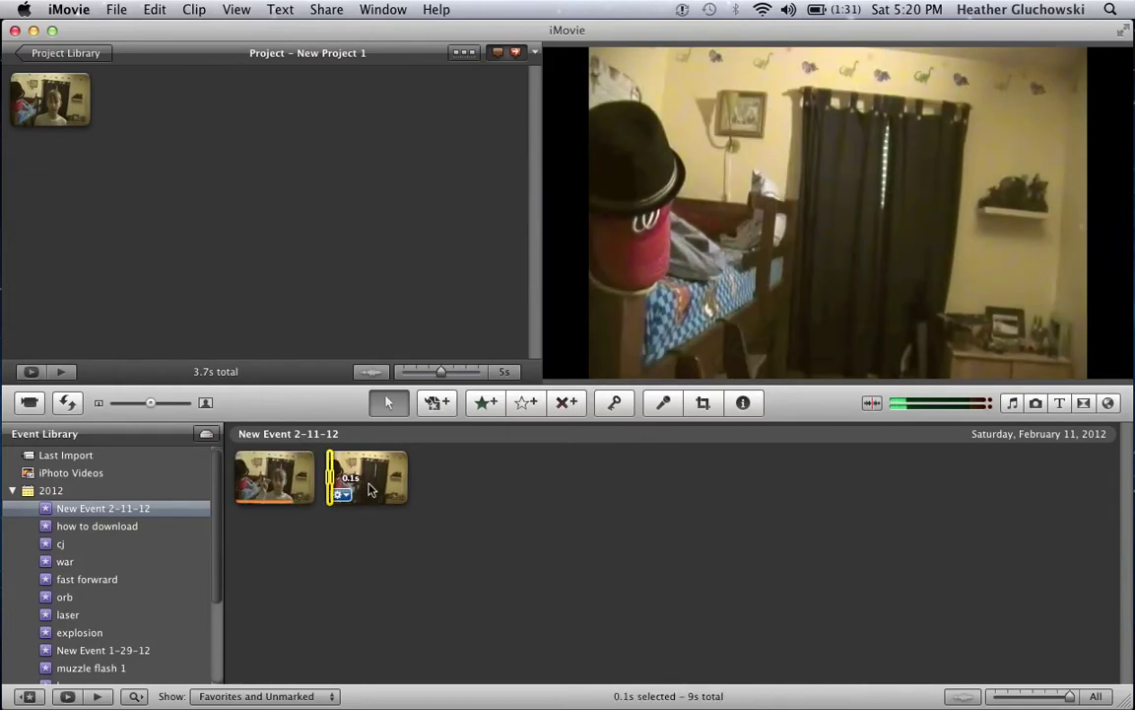
pyautogui.moveTo(325, 485); pyautogui.dragTo(400, 485)
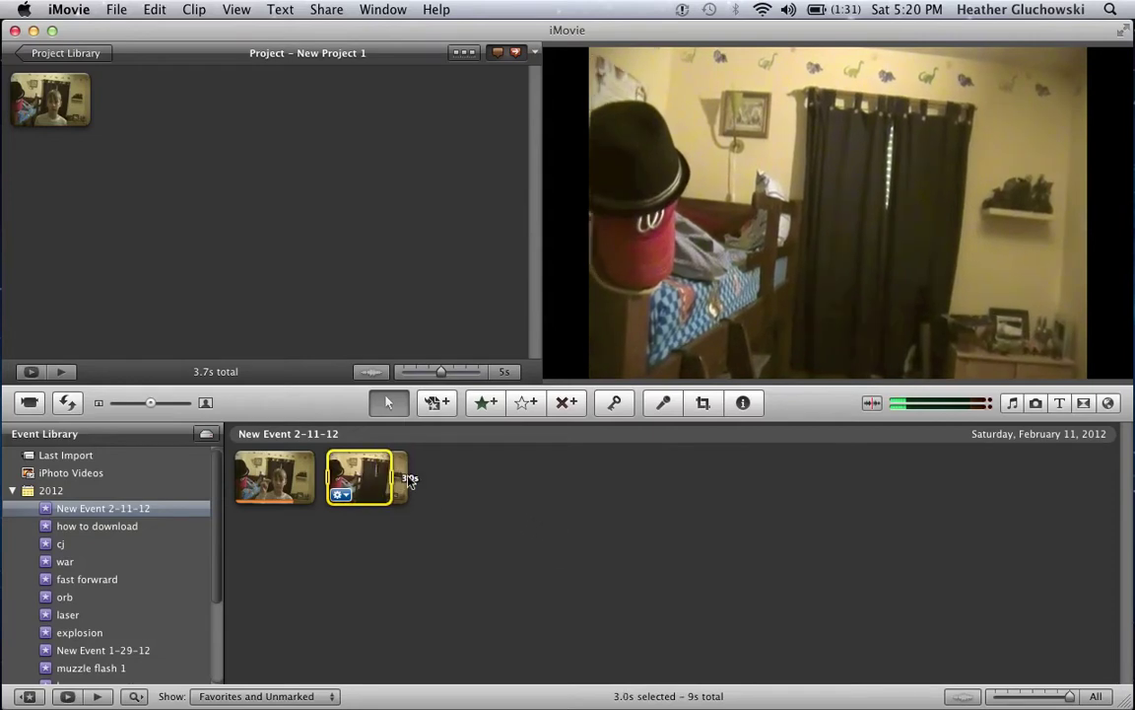
pyautogui.click(346, 479)
pyautogui.moveTo(347, 478); pyautogui.dragTo(222, 188)
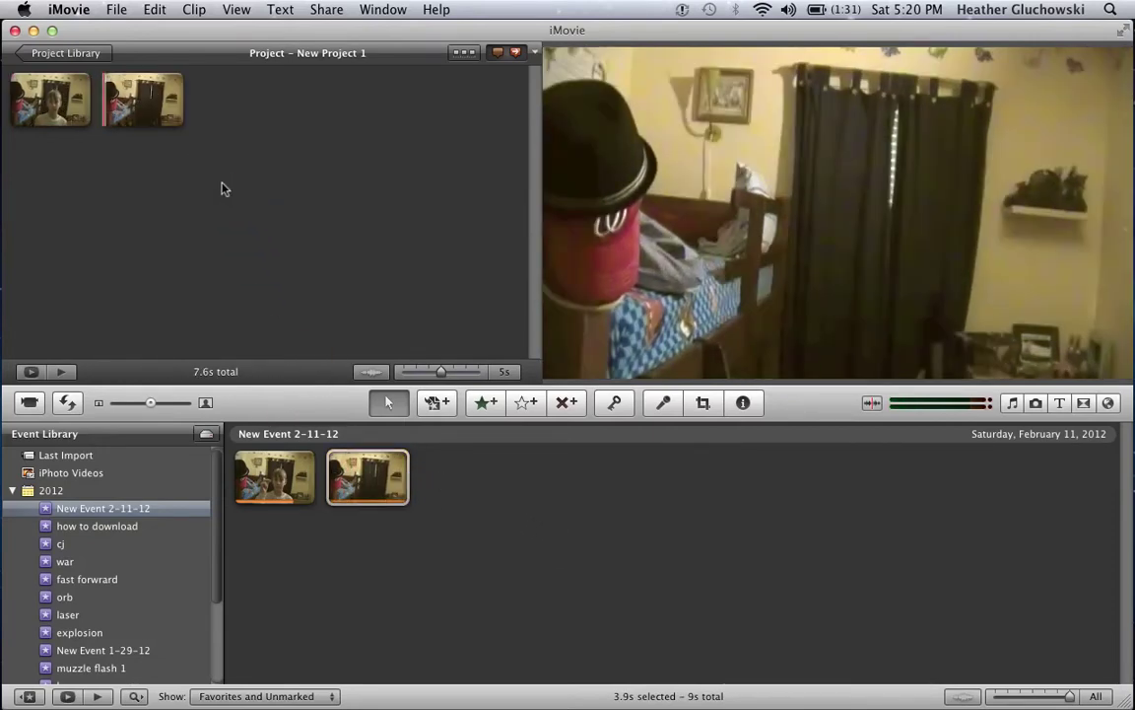
# Browse the Maps, then Titles, then Transitions collections from the toolbar.
pyautogui.moveTo(22, 116)
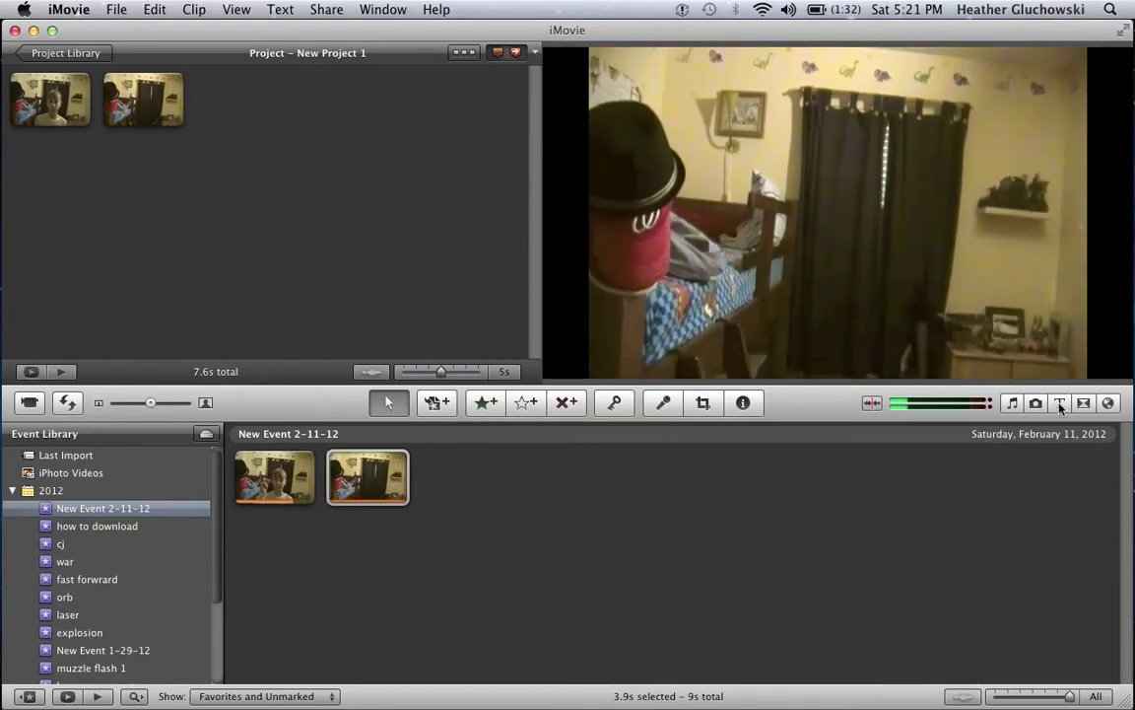
pyautogui.click(1107, 403)
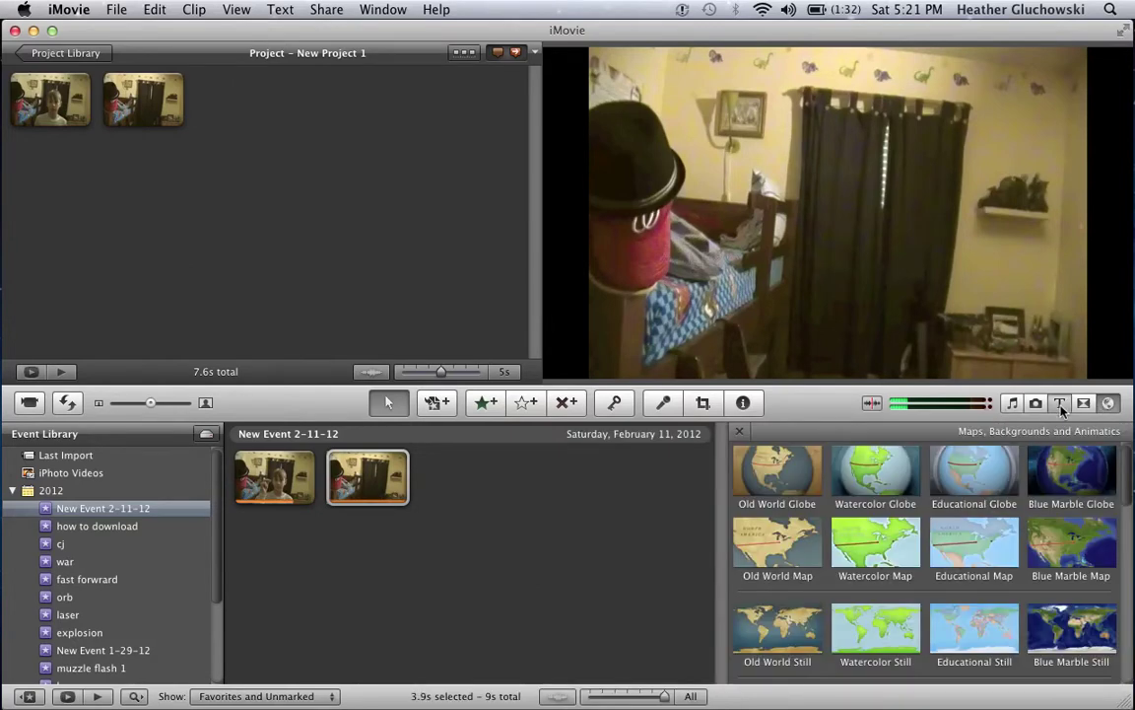
pyautogui.click(1060, 404)
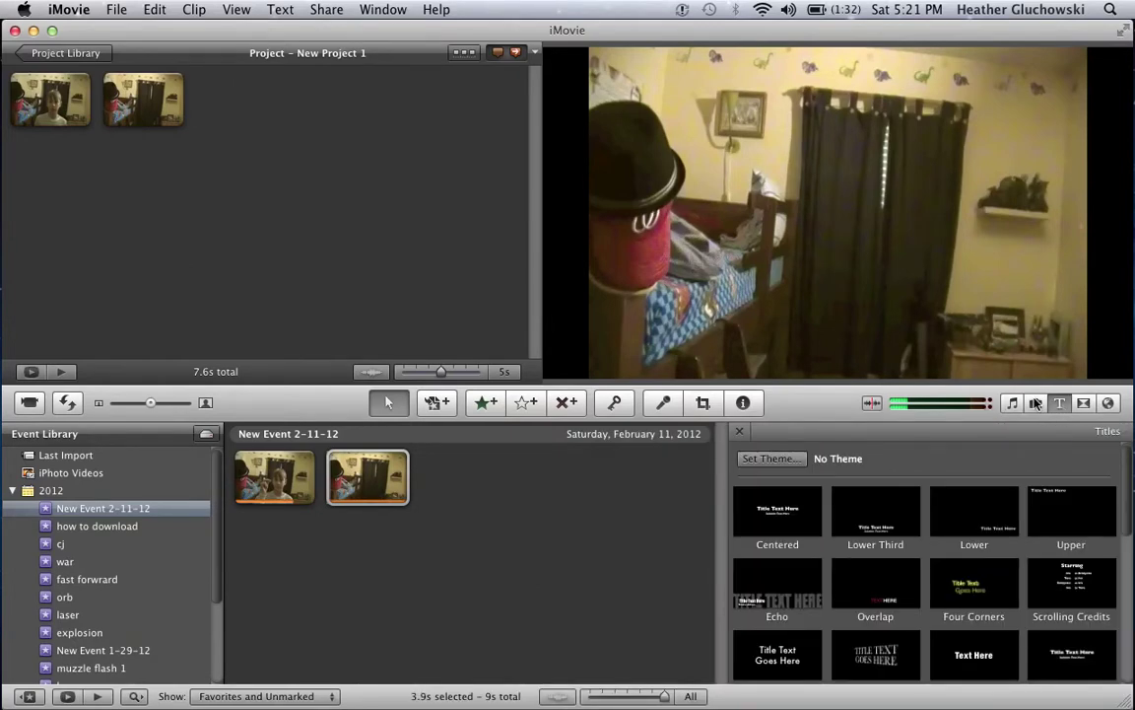
pyautogui.click(1084, 404)
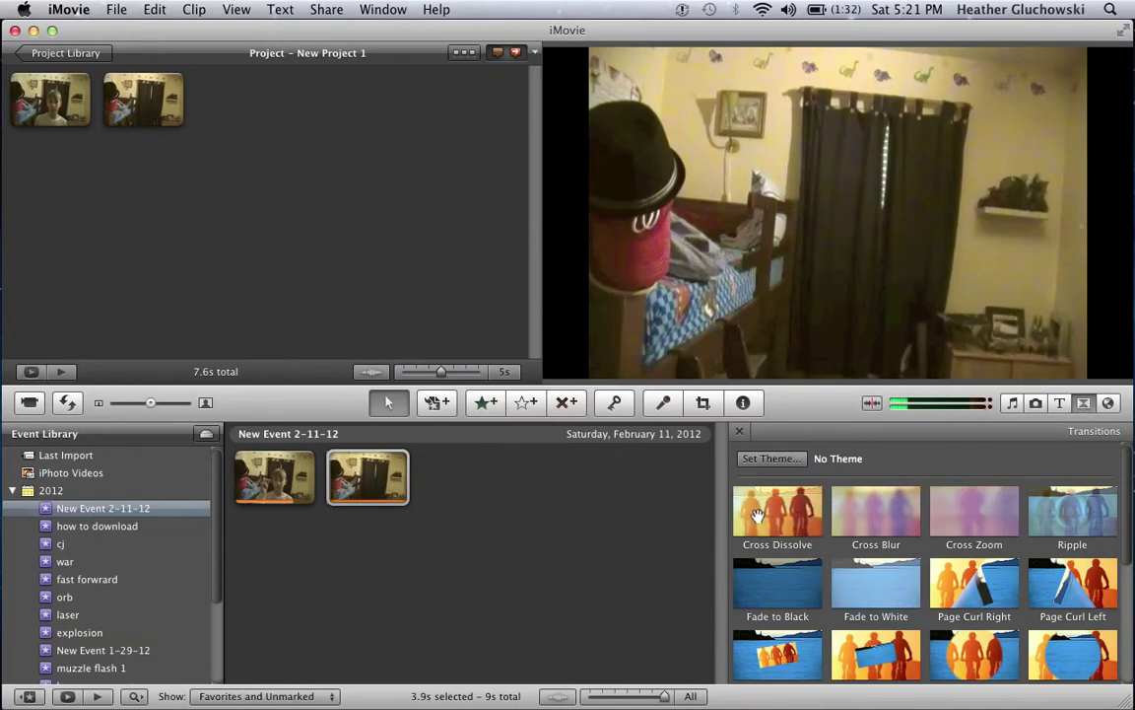
# Try a Cross Dissolve between the clips, close the browser, then delete that transition.
pyautogui.moveTo(757, 514); pyautogui.dragTo(102, 110)
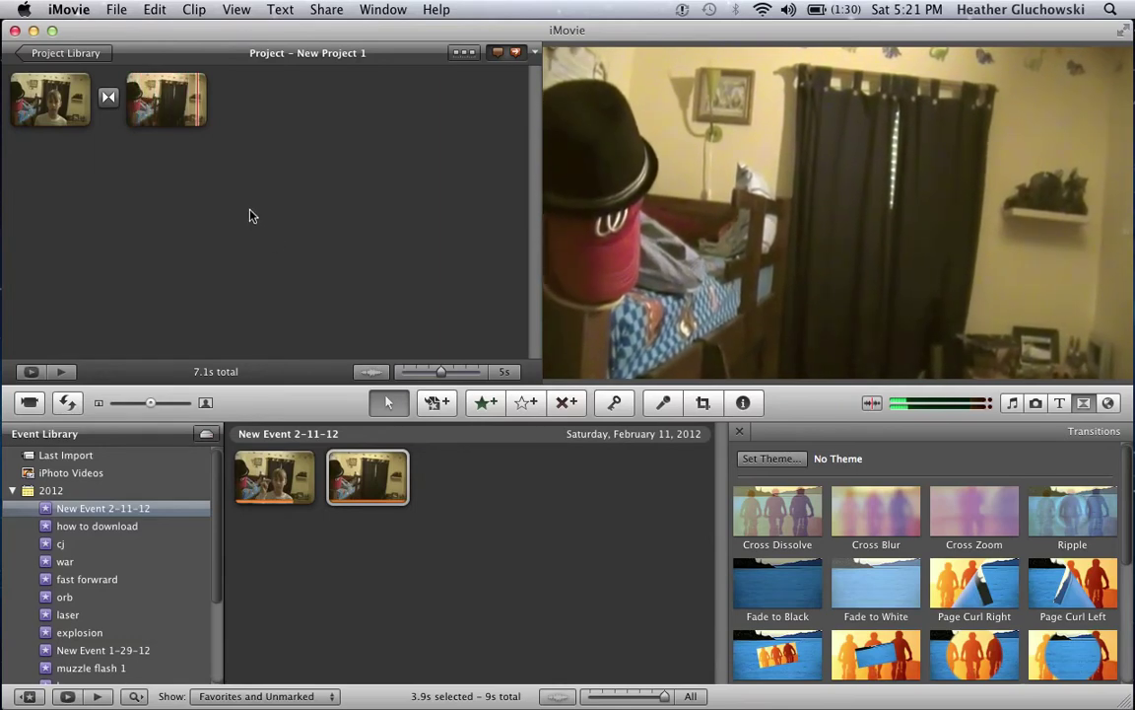
pyautogui.moveTo(118, 103)
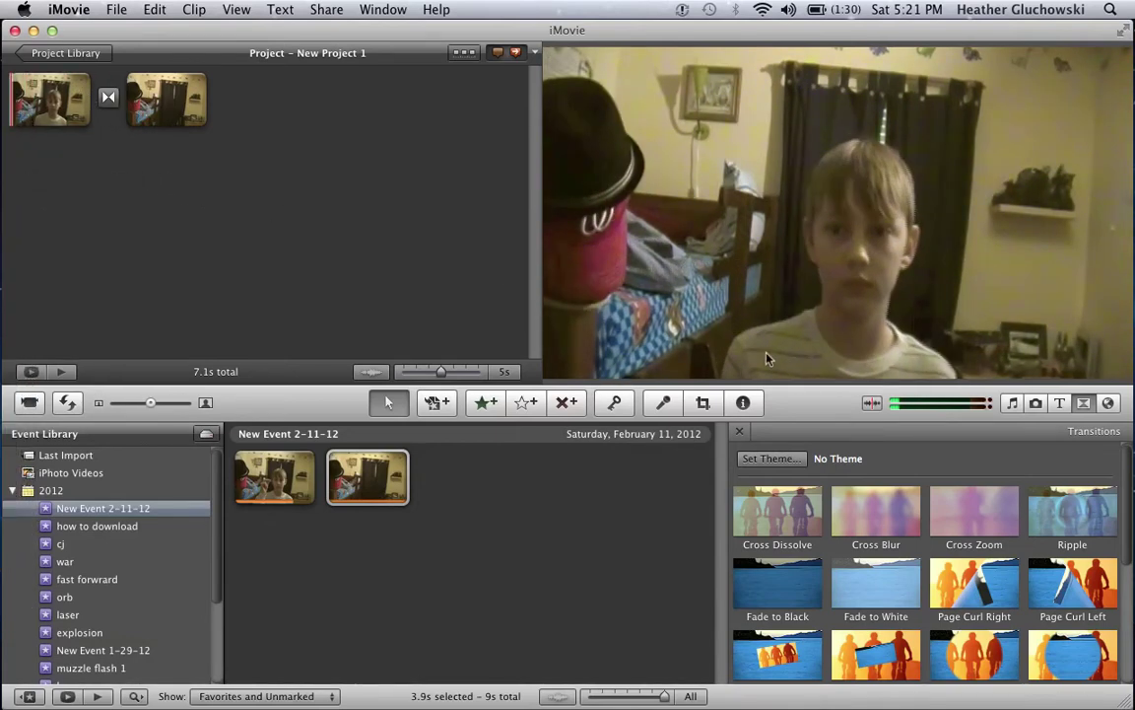
pyautogui.click(737, 435)
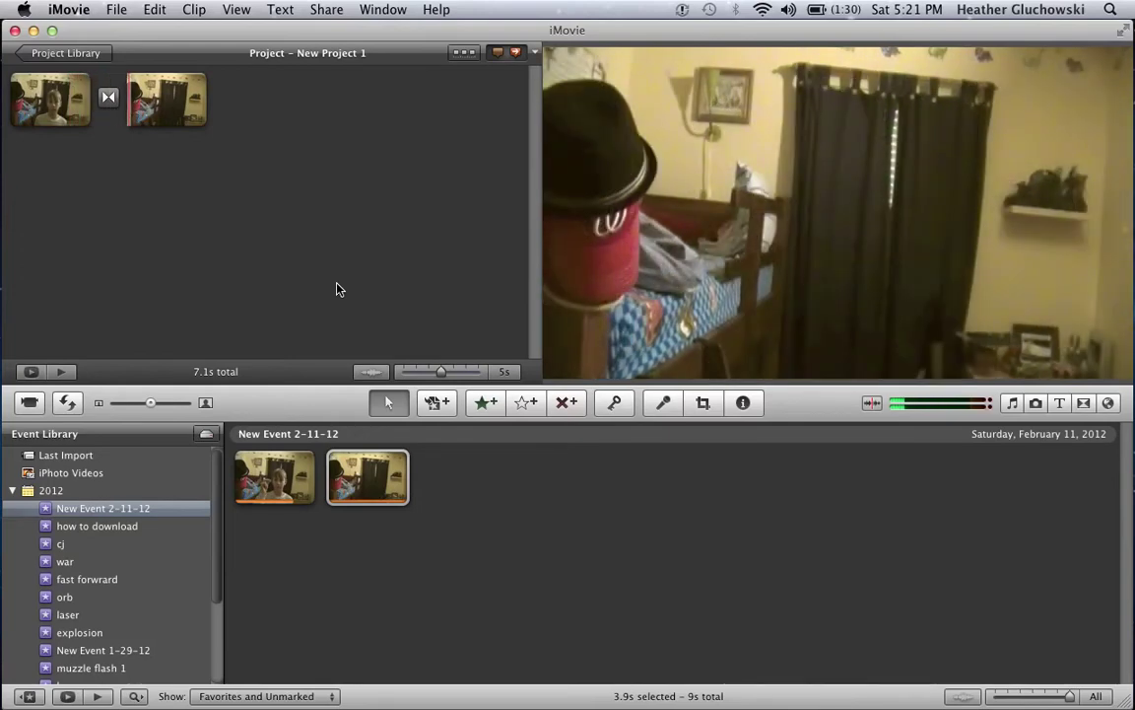
pyautogui.click(108, 99)
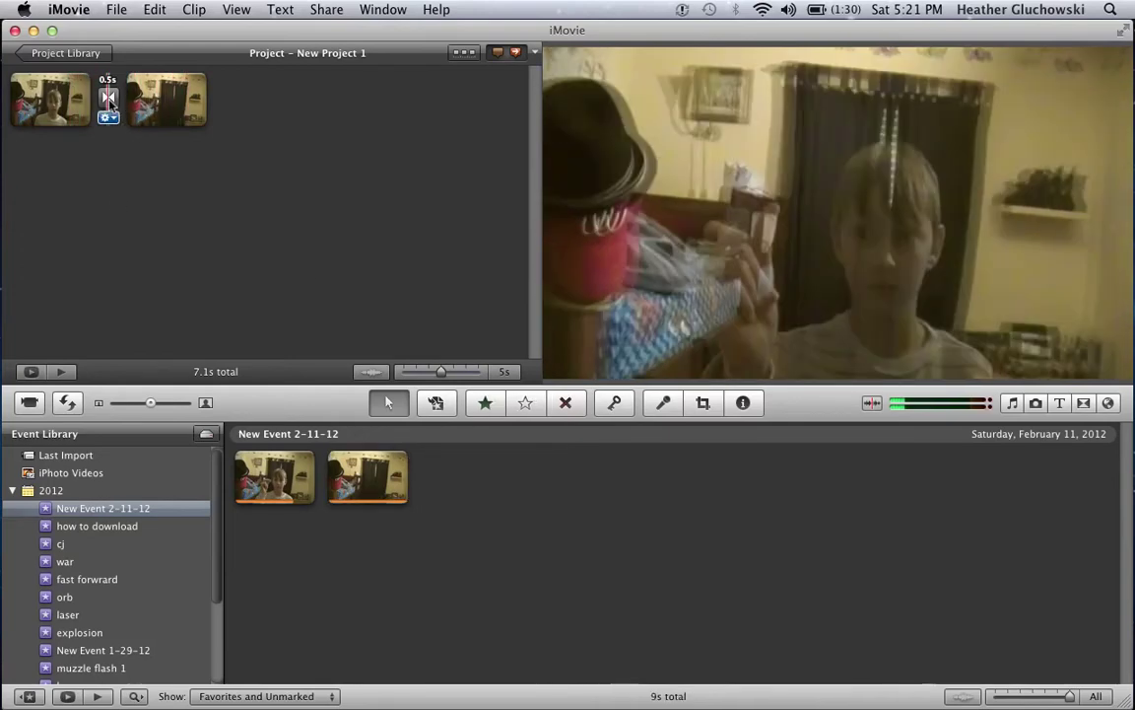
pyautogui.press('Delete')
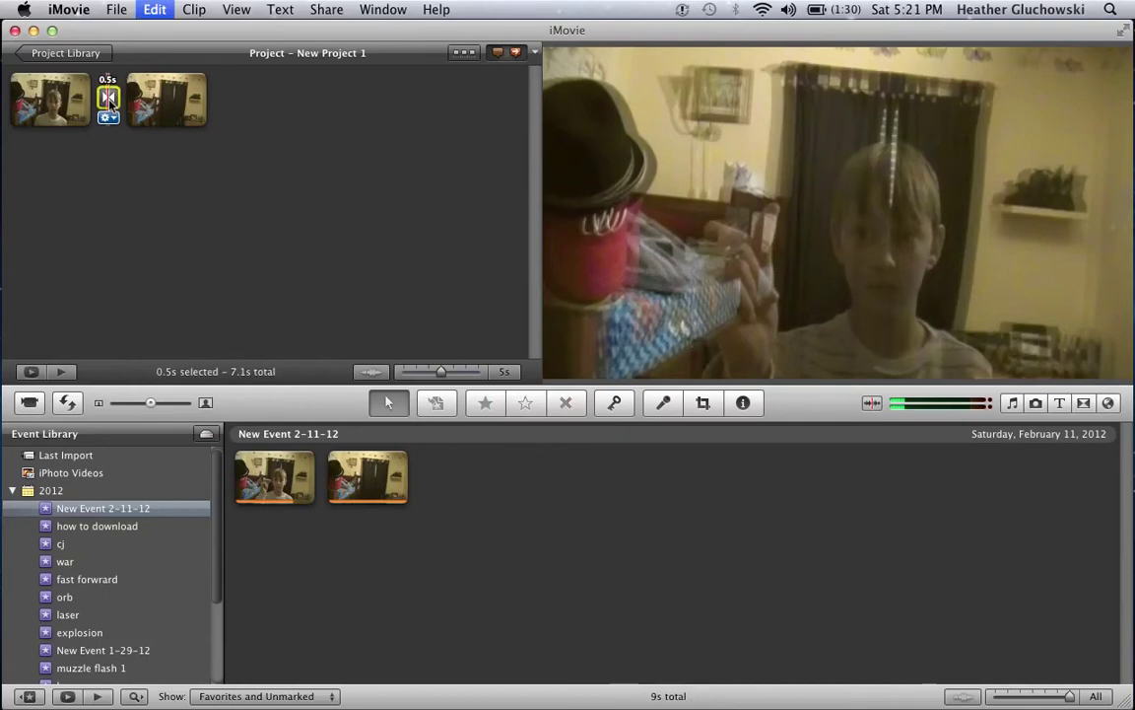
# Try and remove a Cross Blur, then put a Cross Dissolve between the clips and replay.
pyautogui.click(1086, 403)
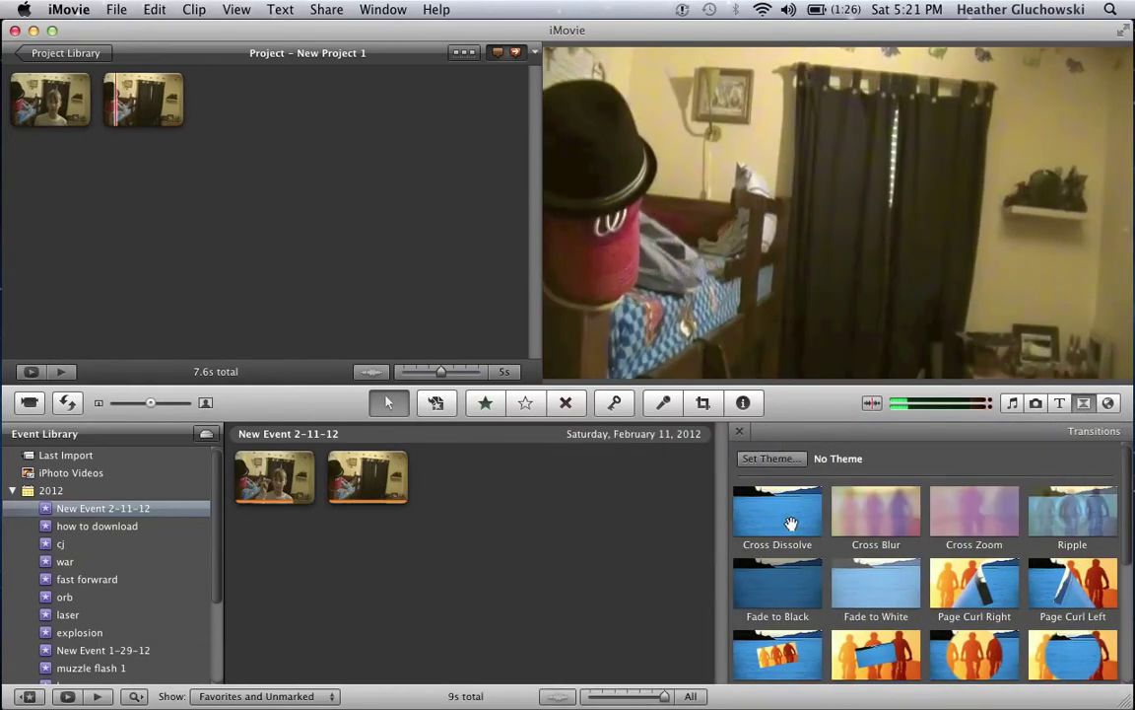
pyautogui.moveTo(874, 507); pyautogui.dragTo(39, 94)
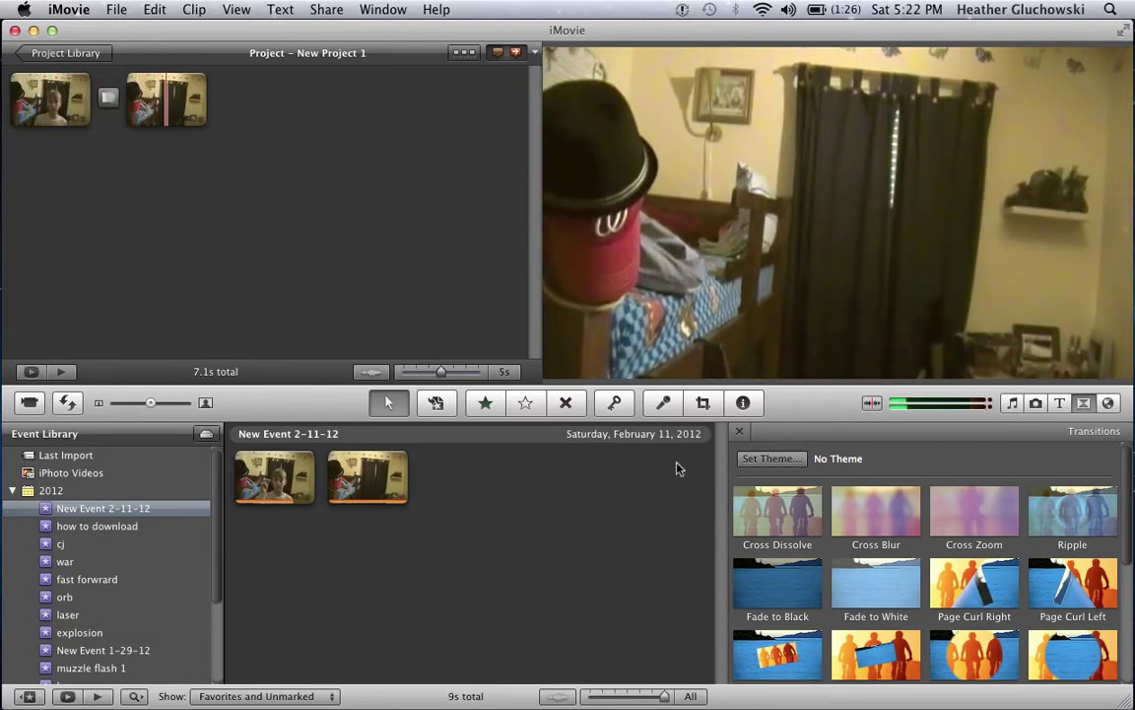
pyautogui.click(107, 99)
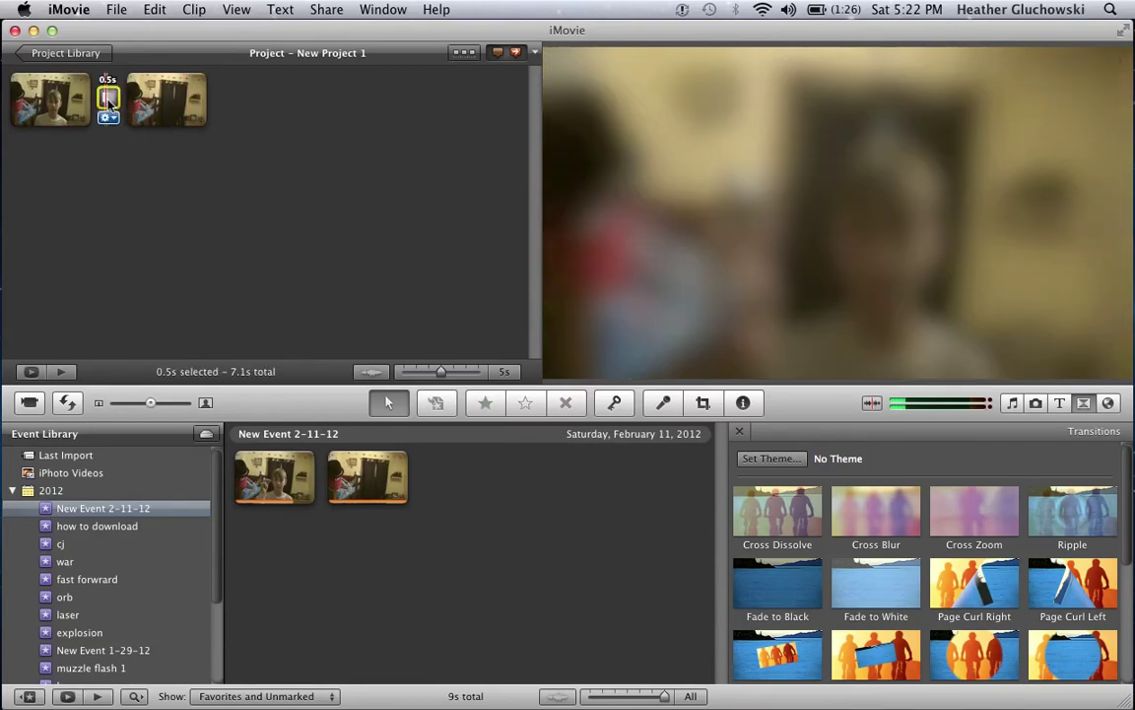
pyautogui.press('Delete')
pyautogui.moveTo(744, 513); pyautogui.dragTo(91, 104)
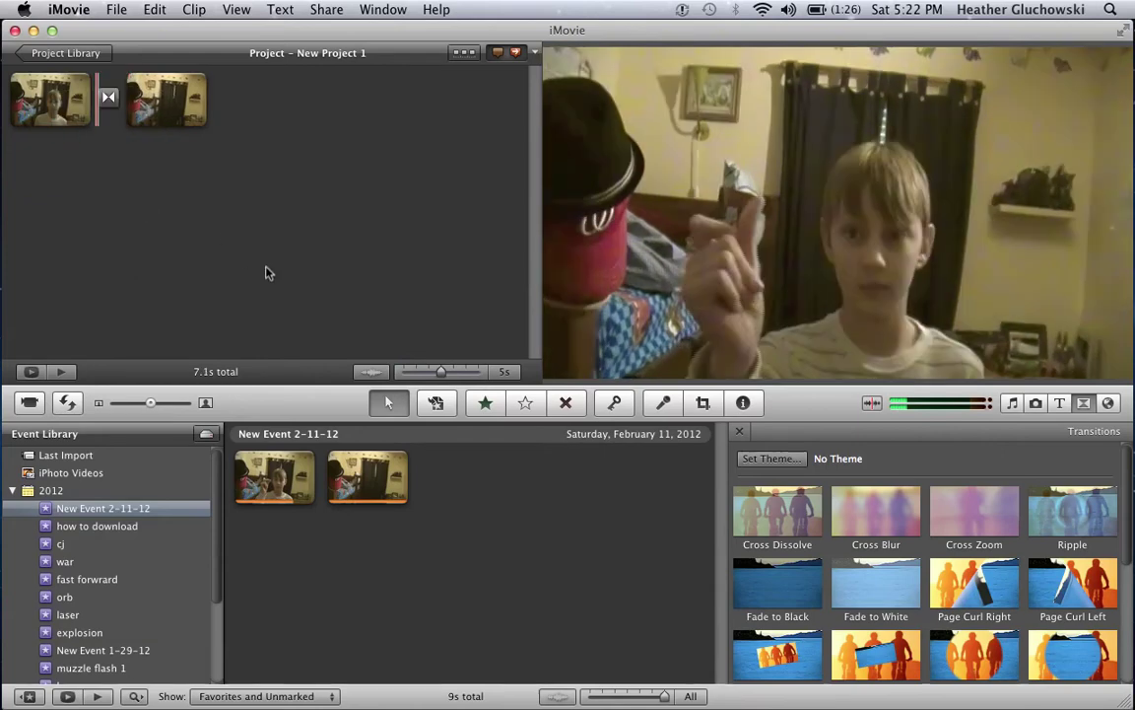
pyautogui.press('\\')
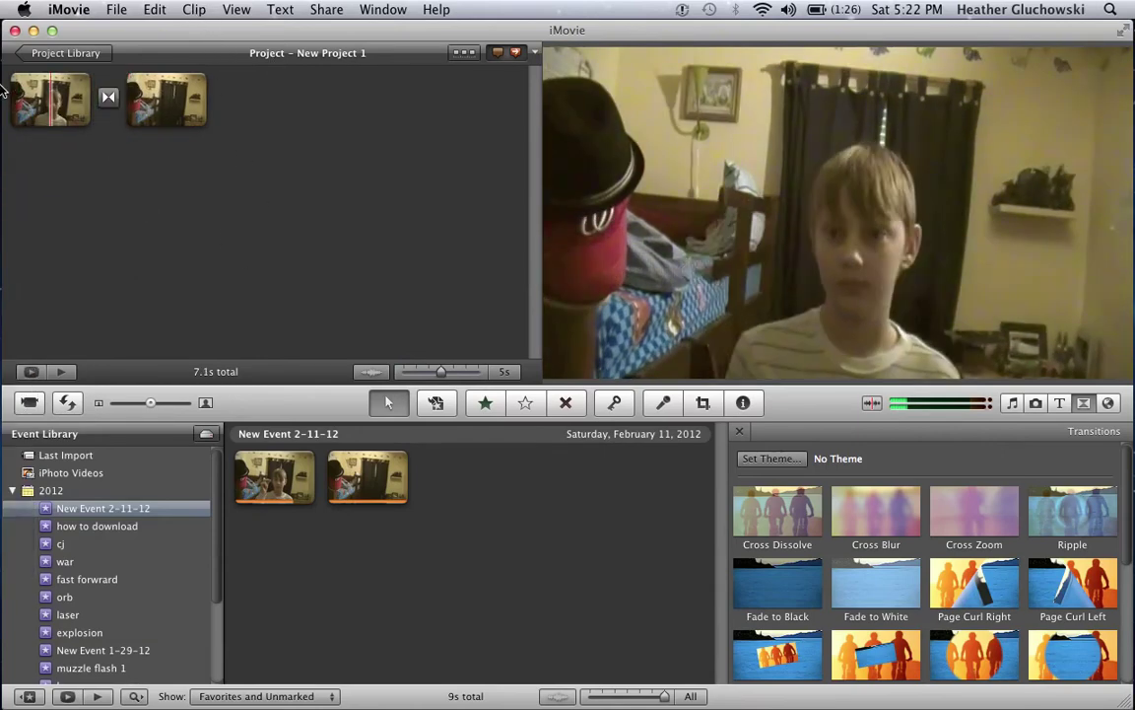
# Close iMovie and bring QuickTime Player to the front from the Dock.
pyautogui.click(15, 31)
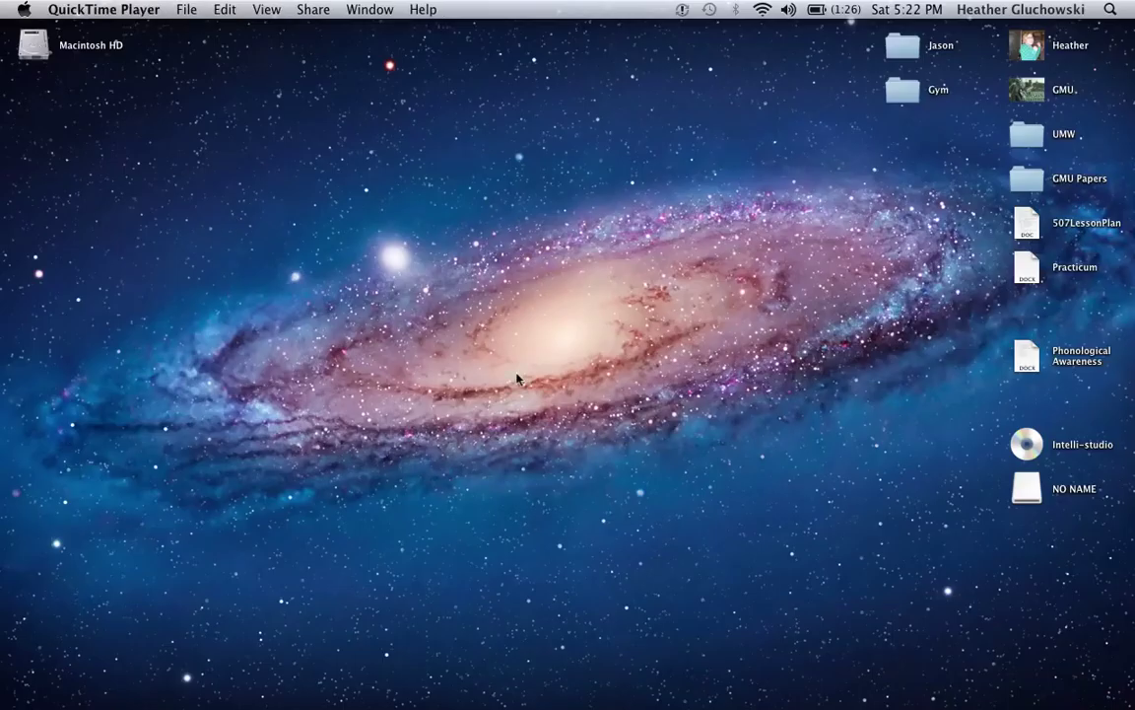
pyautogui.click(179, 8)
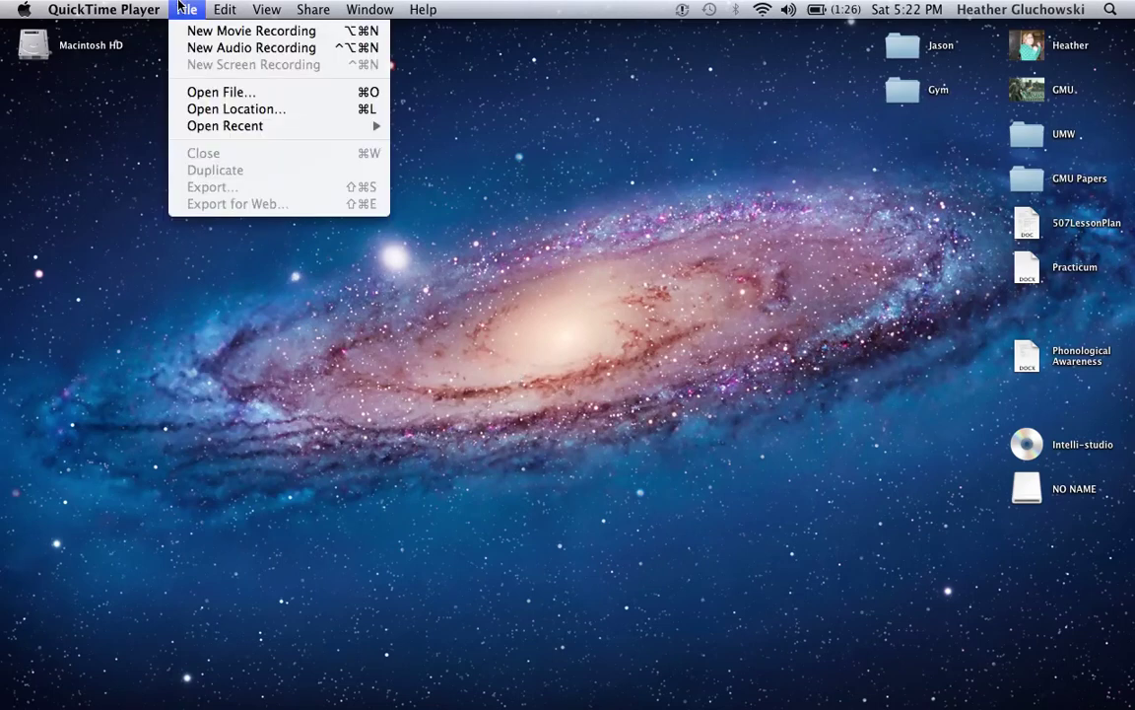
pyautogui.click(540, 184)
pyautogui.moveTo(2, 366)
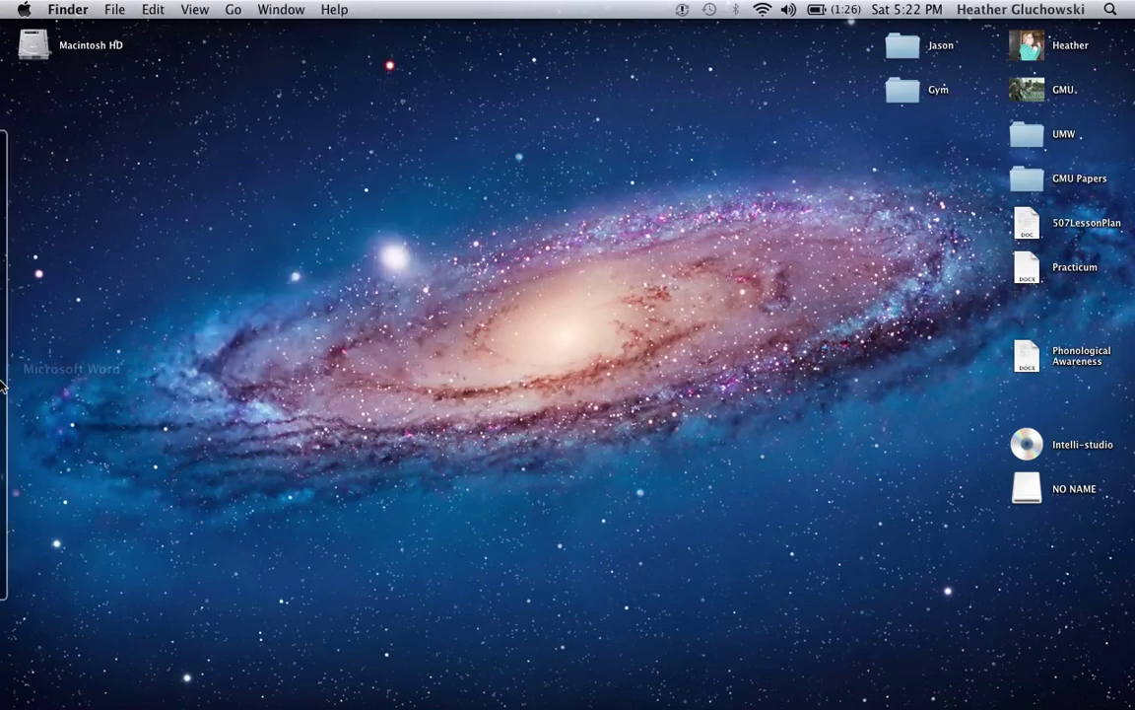
pyautogui.click(3, 555)
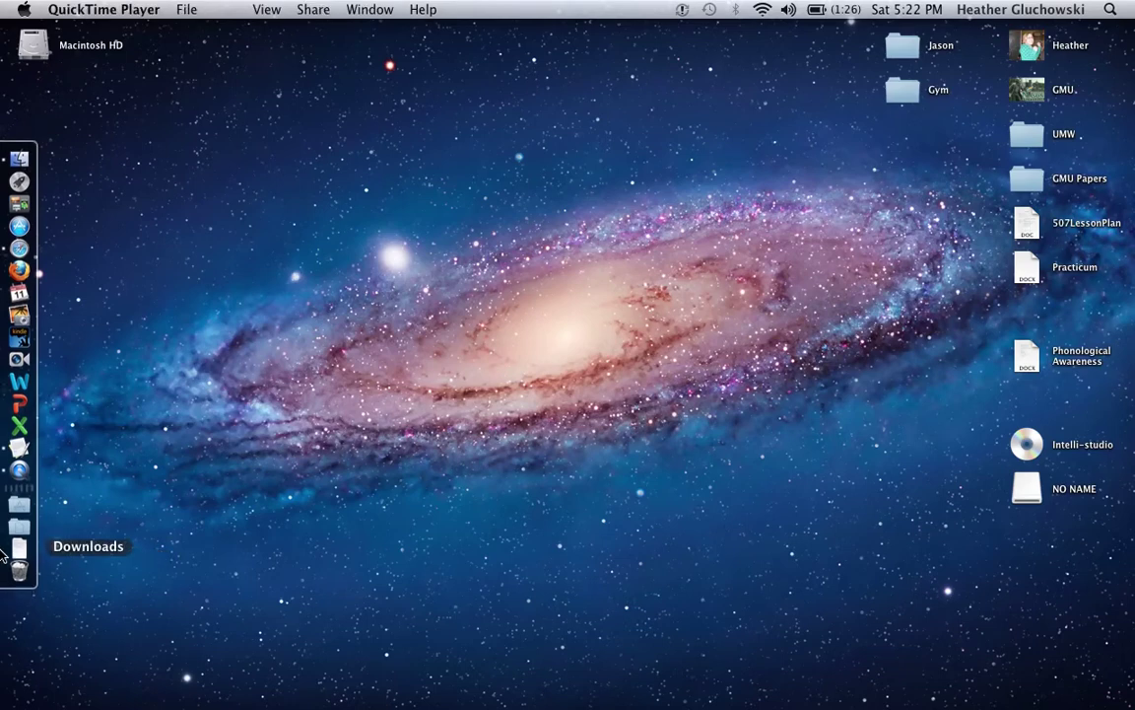